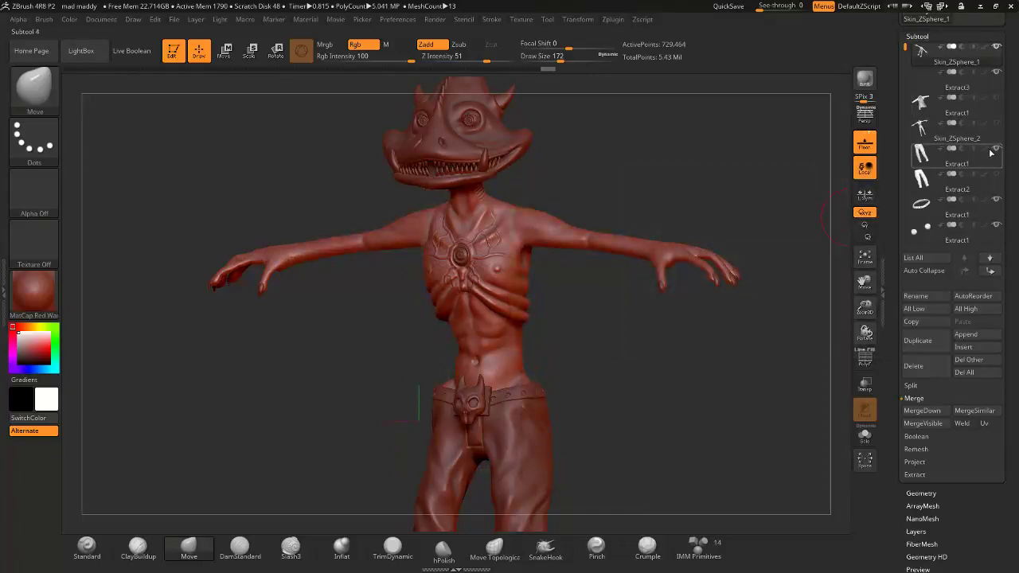
Step: Hide the trousers subtool to expose the creature's bare legs and feet
click(998, 149)
alt+drag(629, 383, 633, 295)
mouse_move(422, 319)
alt+mouse_down()
mouse_move(477, 417)
mouse_move(467, 342)
mouse_move(512, 300)
mouse_move(546, 316)
alt+mouse_up()
mouse_move(622, 297)
alt+mouse_down()
mouse_move(596, 342)
mouse_move(543, 191)
mouse_move(510, 334)
mouse_move(446, 338)
mouse_move(513, 357)
mouse_move(585, 350)
mouse_move(655, 226)
mouse_move(589, 430)
mouse_move(486, 333)
mouse_move(689, 433)
mouse_move(489, 341)
mouse_move(626, 414)
mouse_move(505, 271)
mouse_move(496, 289)
mouse_move(268, 257)
mouse_move(494, 263)
alt+mouse_up()
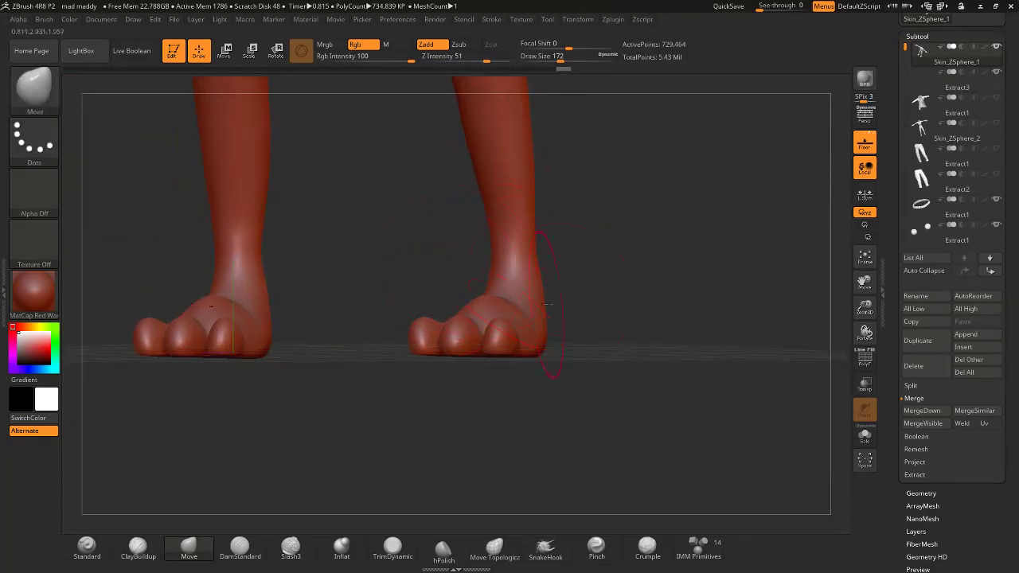
Step: Isolate one foot from just above the ankle down, hiding the rest of the body mesh
mouse_move(429, 342)
mouse_down()
mouse_move(489, 273)
mouse_move(505, 276)
mouse_up()
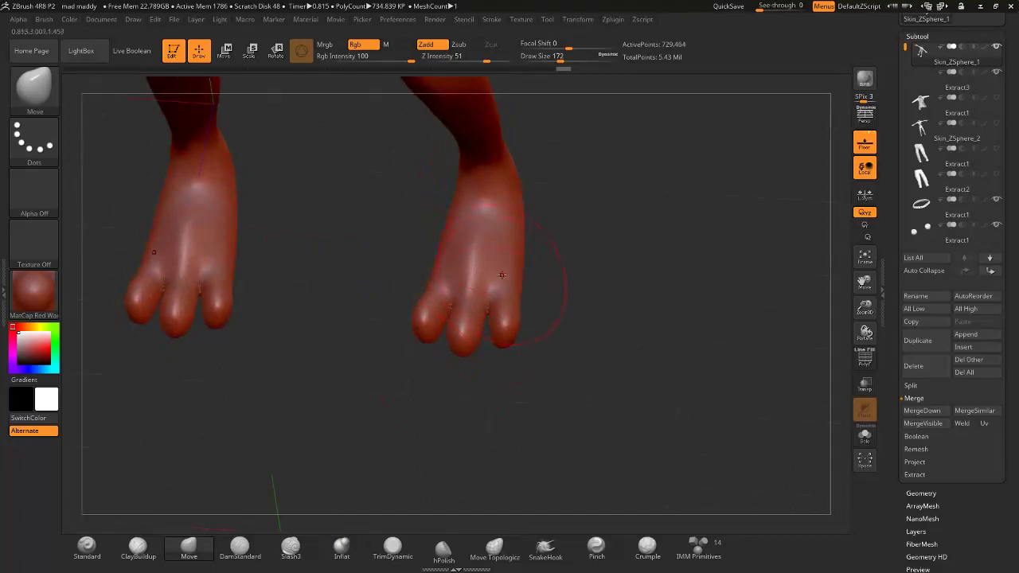
mouse_move(478, 310)
shift+mouse_down()
mouse_move(450, 233)
mouse_move(467, 228)
shift+mouse_up()
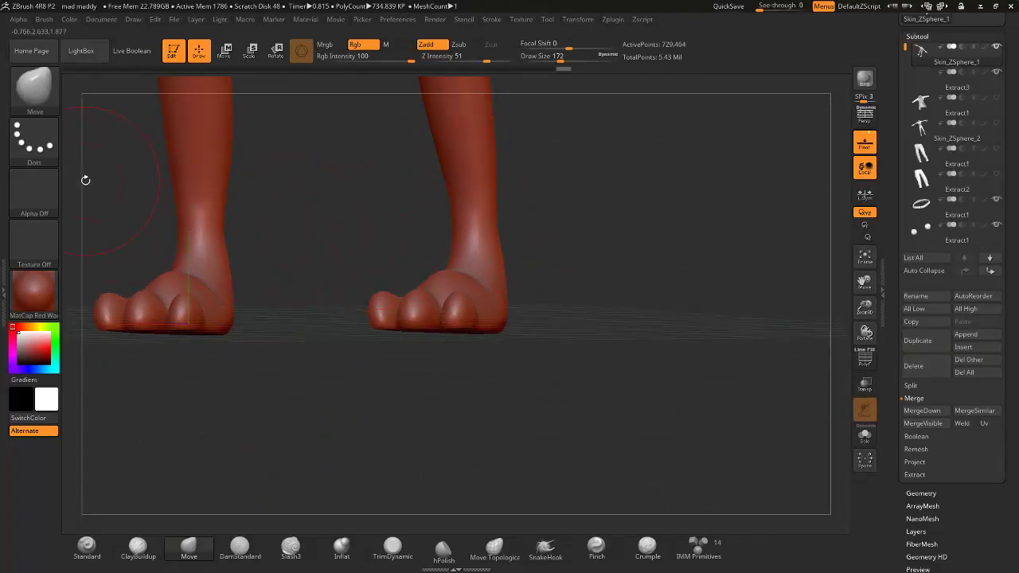
drag(411, 246, 417, 237)
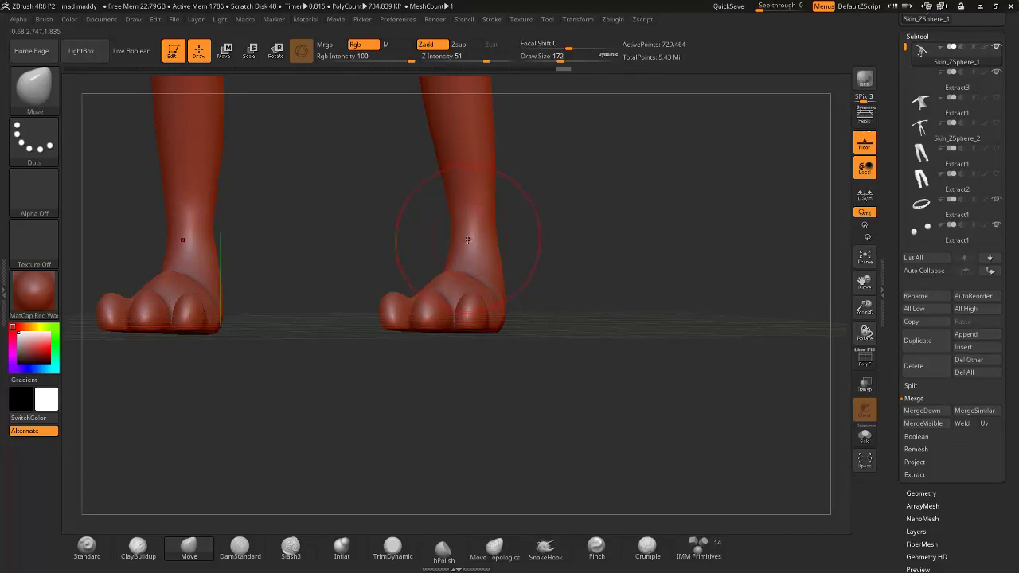
drag(385, 278, 406, 287)
right_click(407, 287)
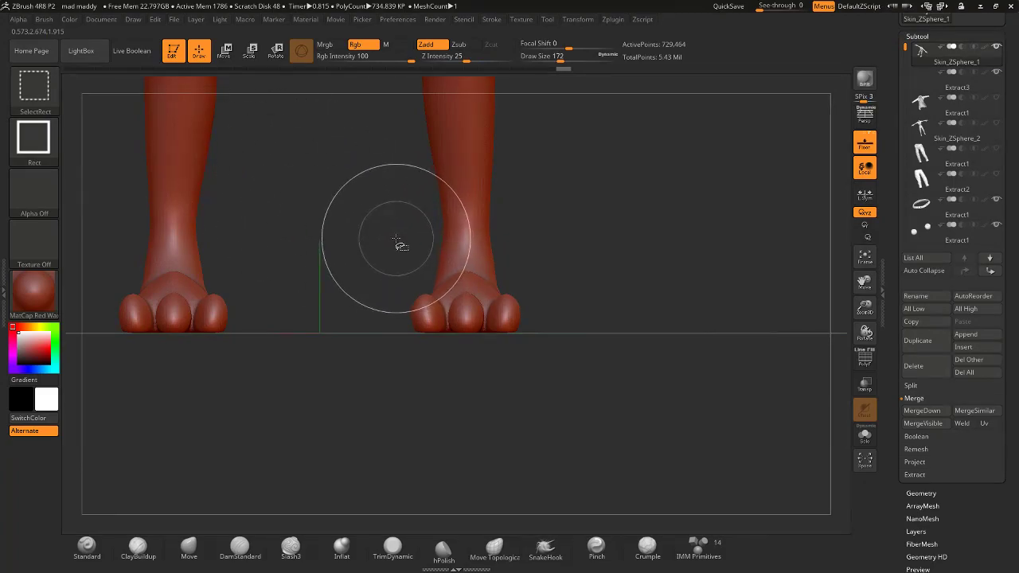
mouse_move(388, 224)
ctrl+shift+mouse_down()
mouse_move(635, 334)
mouse_move(691, 396)
ctrl+shift+mouse_up()
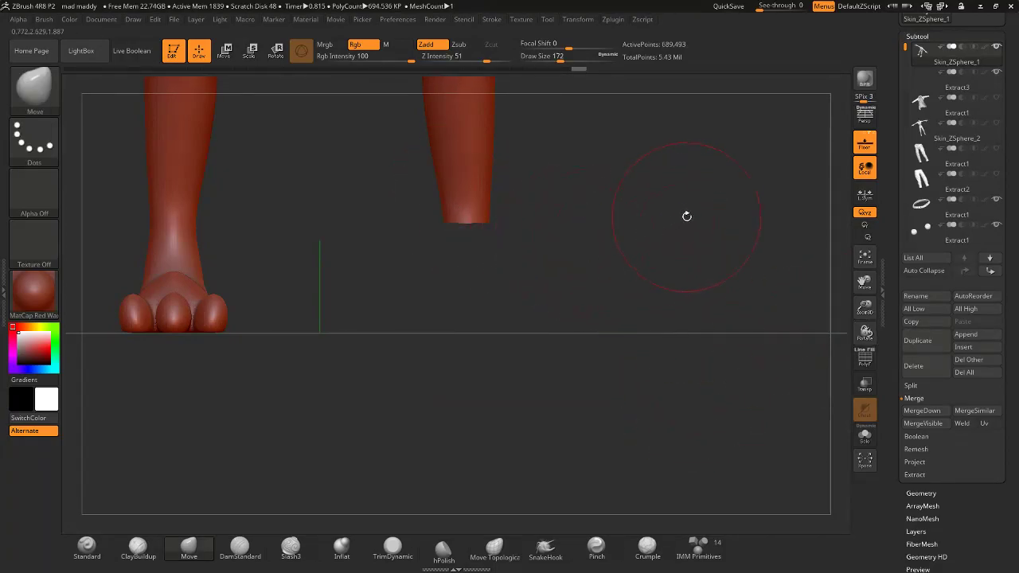
mouse_move(701, 176)
ctrl+shift+mouse_down()
mouse_move(692, 166)
mouse_move(700, 271)
ctrl+shift+mouse_up()
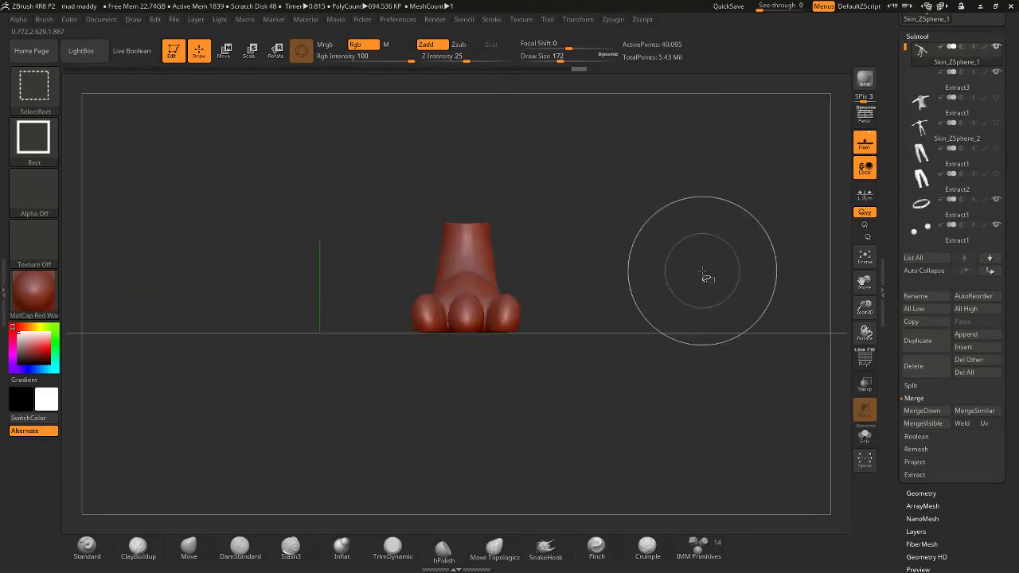
Step: Split the hidden body geometry from the isolated foot so the foot becomes its own subtool
mouse_move(820, 359)
mouse_down()
mouse_move(519, 253)
mouse_move(532, 260)
mouse_up()
click(911, 386)
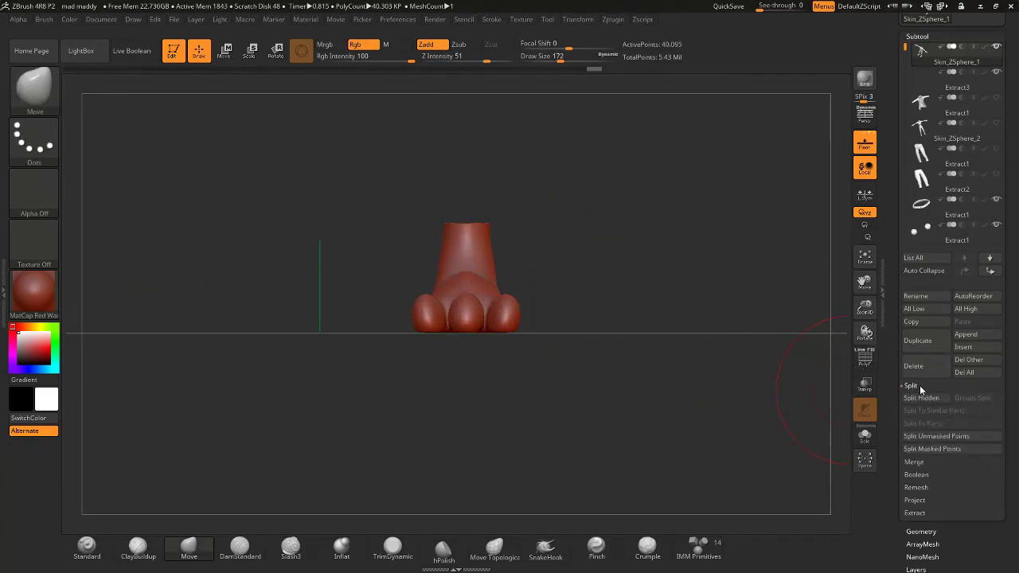
click(923, 399)
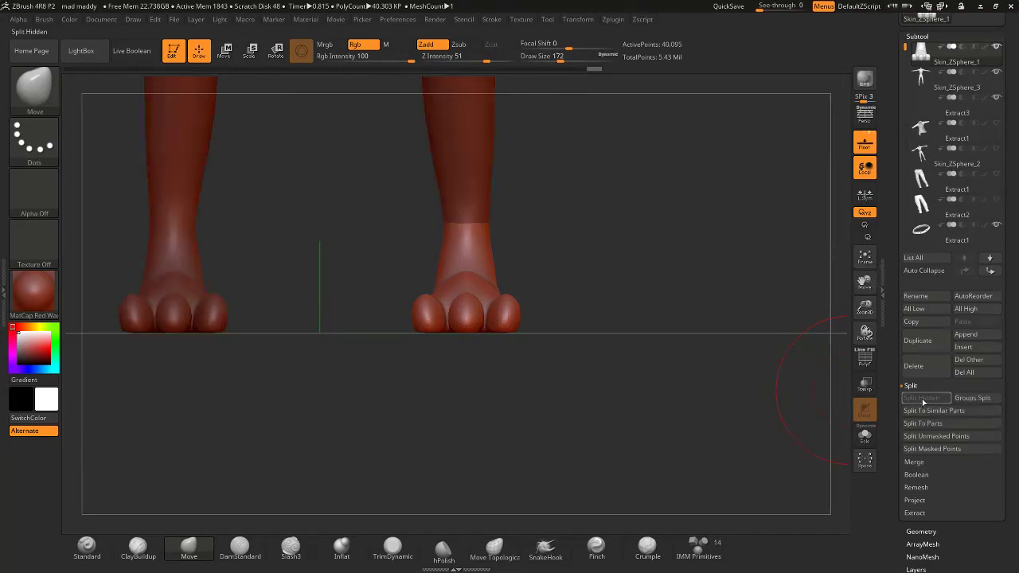
Step: Apply the Unify deformation to the separated foot to resize and centre it
drag(946, 557, 940, 263)
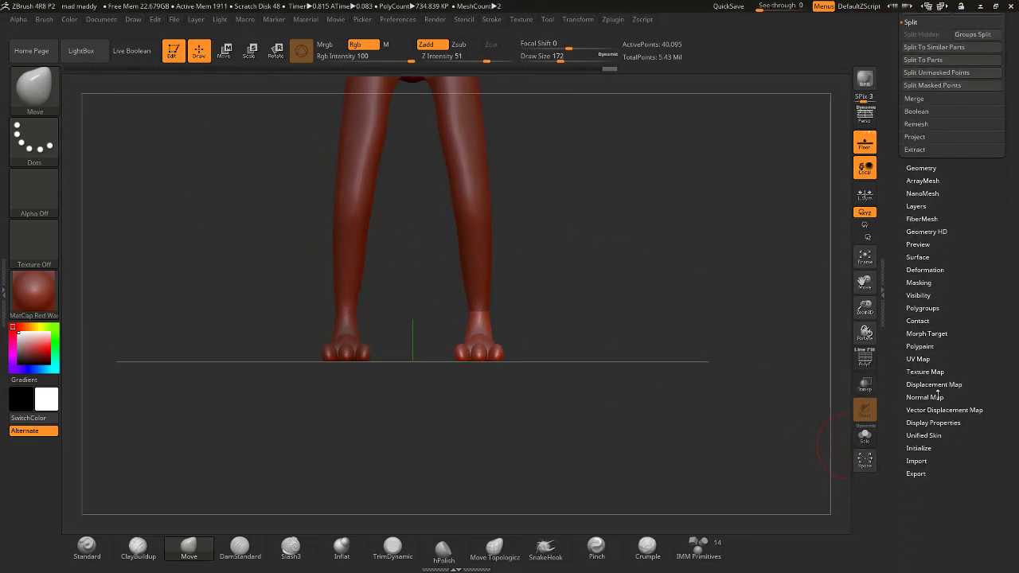
click(947, 270)
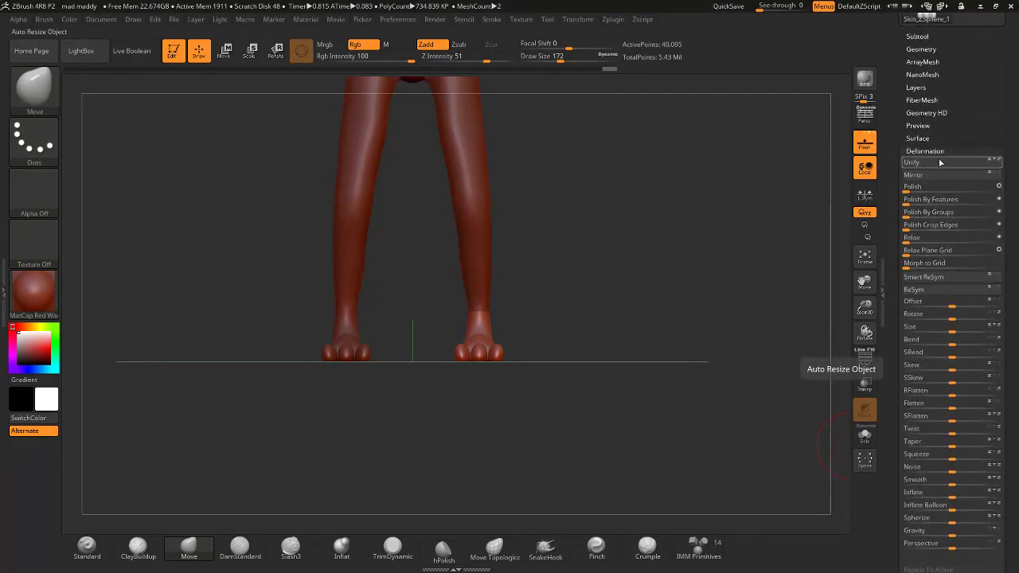
click(939, 162)
Step: Build up rough ClayBuildup test strokes along one side of the foot to check its symmetry
alt+drag(637, 239, 690, 510)
drag(637, 302, 298, 503)
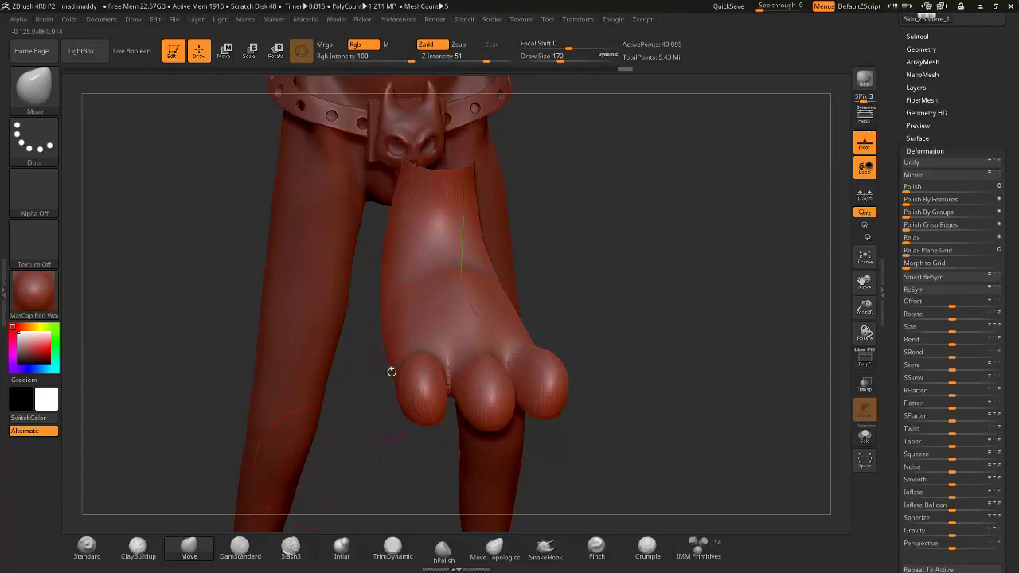
click(138, 548)
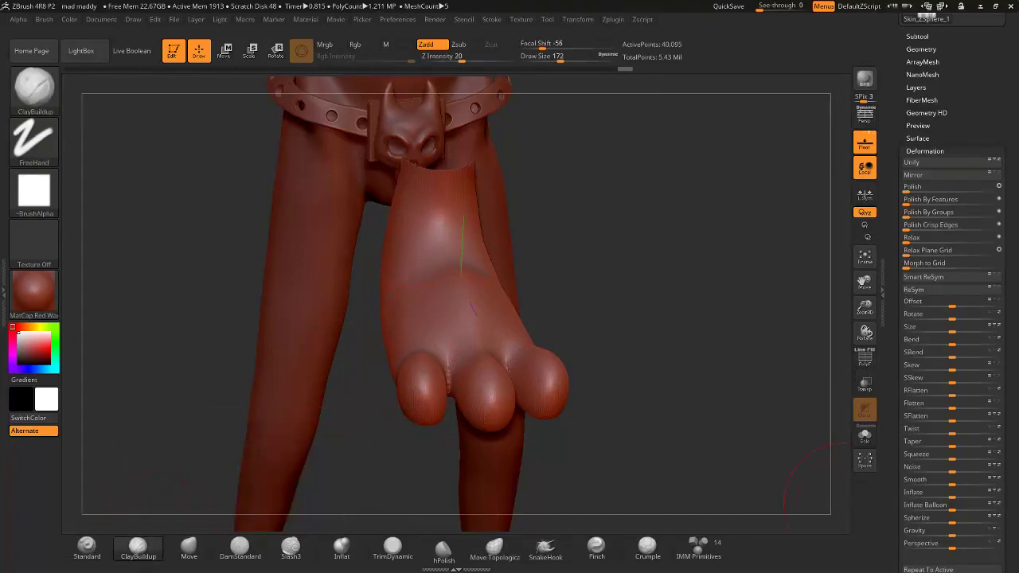
mouse_move(344, 288)
mouse_down()
mouse_move(405, 334)
mouse_move(390, 263)
mouse_move(414, 414)
mouse_move(382, 318)
mouse_up()
mouse_move(605, 462)
mouse_down()
mouse_move(510, 382)
mouse_move(407, 254)
mouse_up()
drag(475, 307, 476, 369)
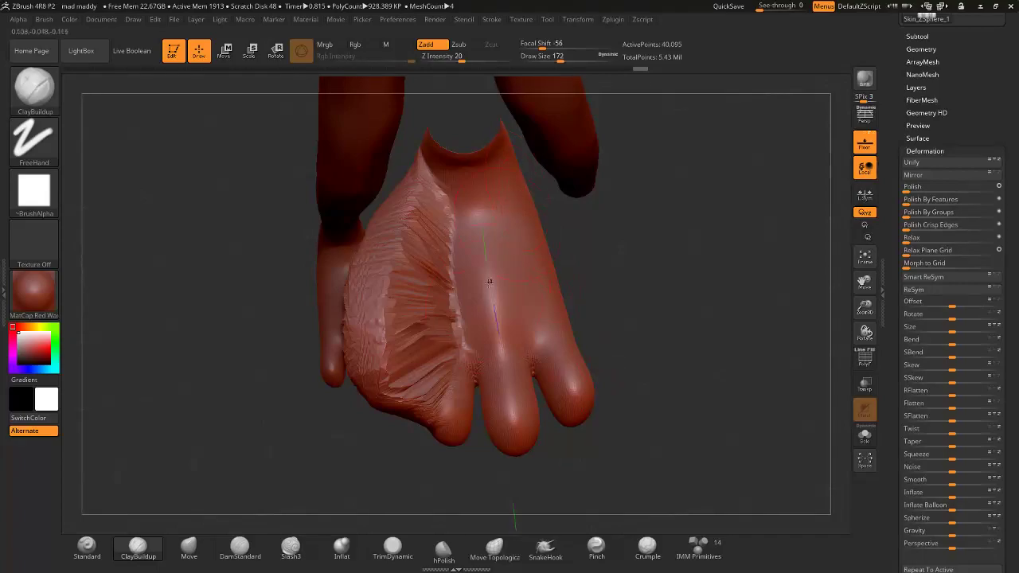
drag(572, 316, 526, 286)
drag(583, 272, 545, 310)
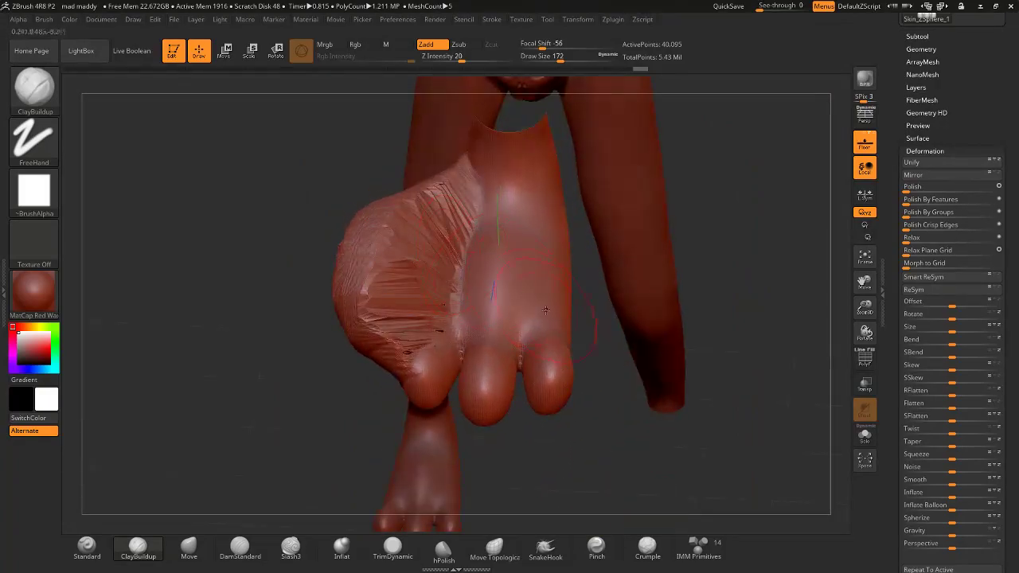
Step: Try Mirror And Weld on the foot to copy the clay buildup to its opposite side
click(923, 50)
click(929, 328)
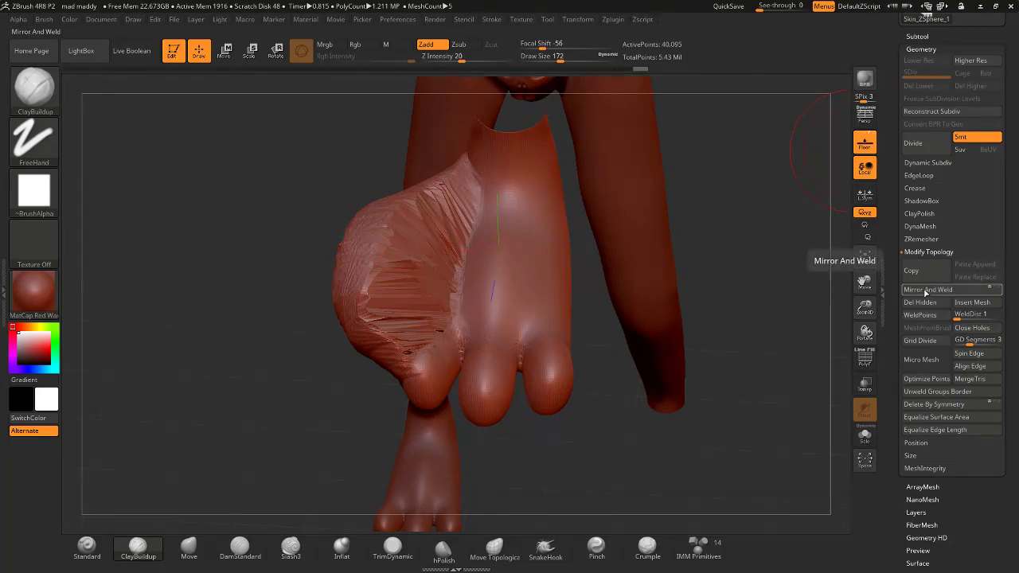
click(926, 292)
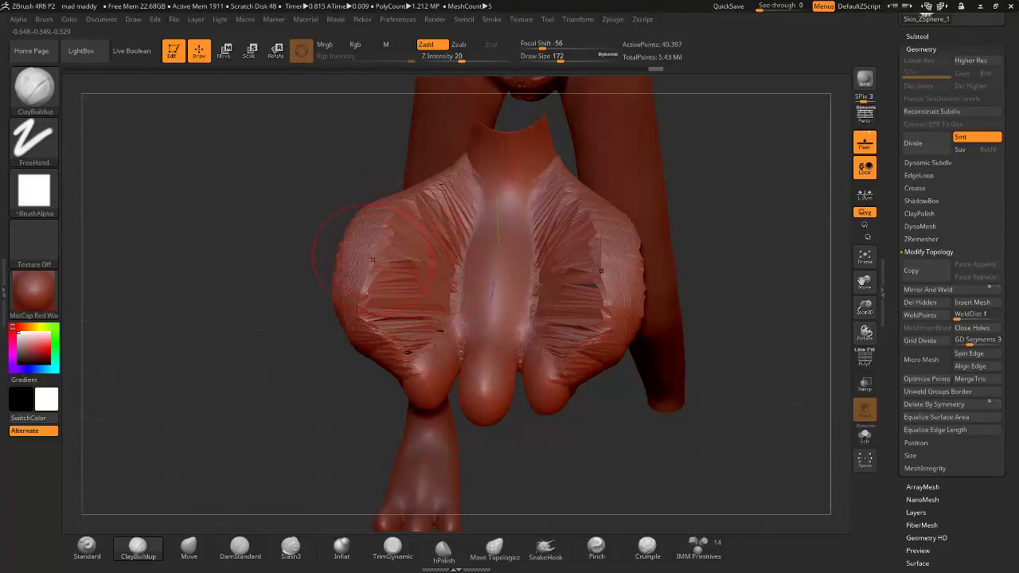
right_drag(617, 254, 555, 369)
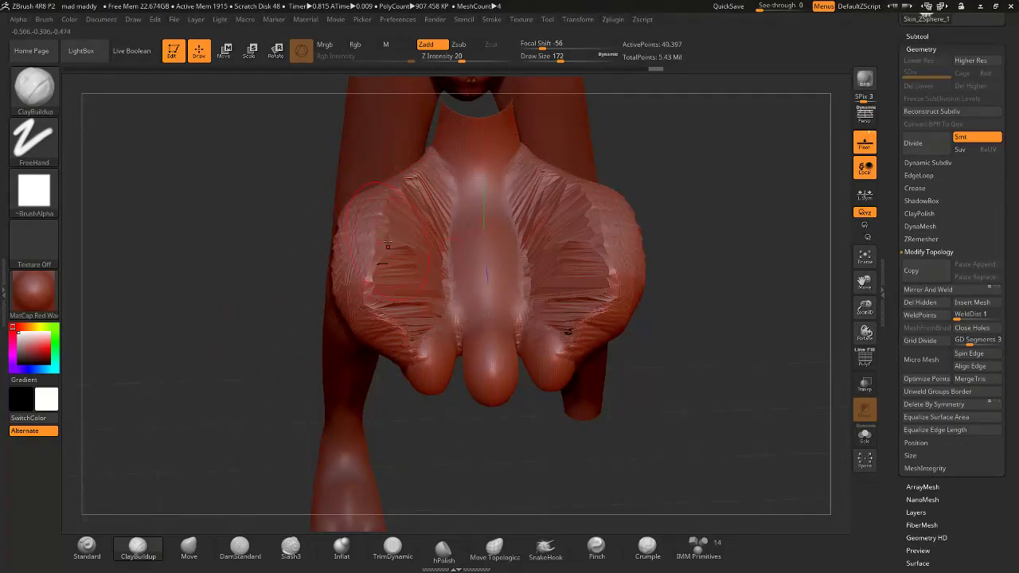
right_drag(543, 274, 581, 295)
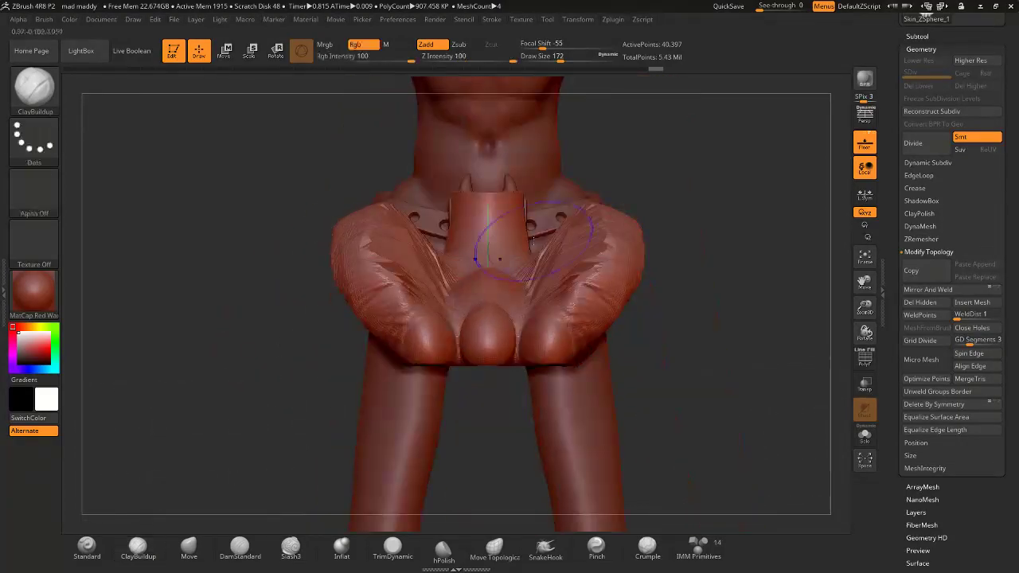
ctrl+shift+click(584, 295)
right_drag(699, 256, 686, 313)
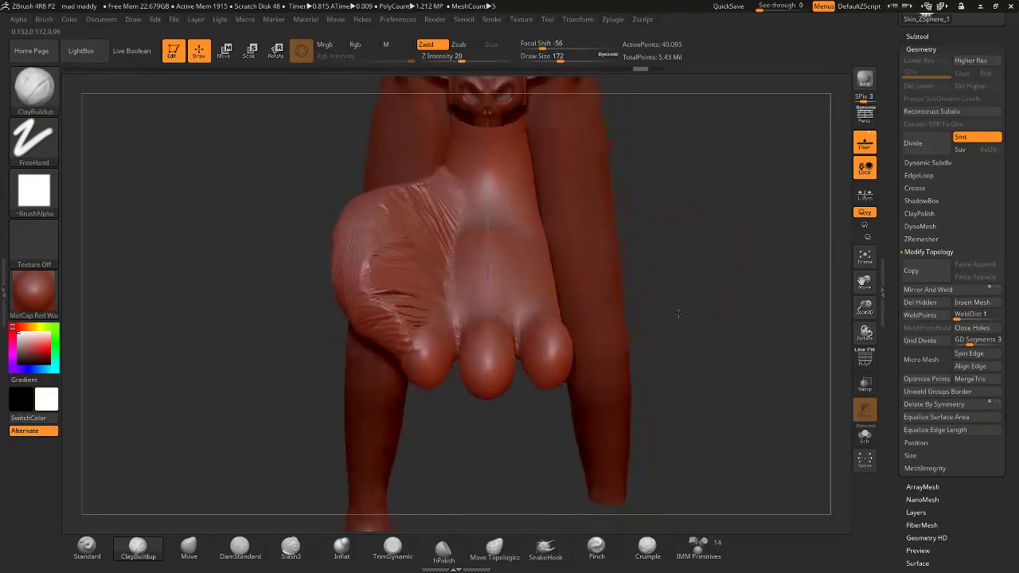
Step: Flip the foot with the Mirror deformation so the clay buildup moves to its opposite side
scroll(939, 494, down, 4)
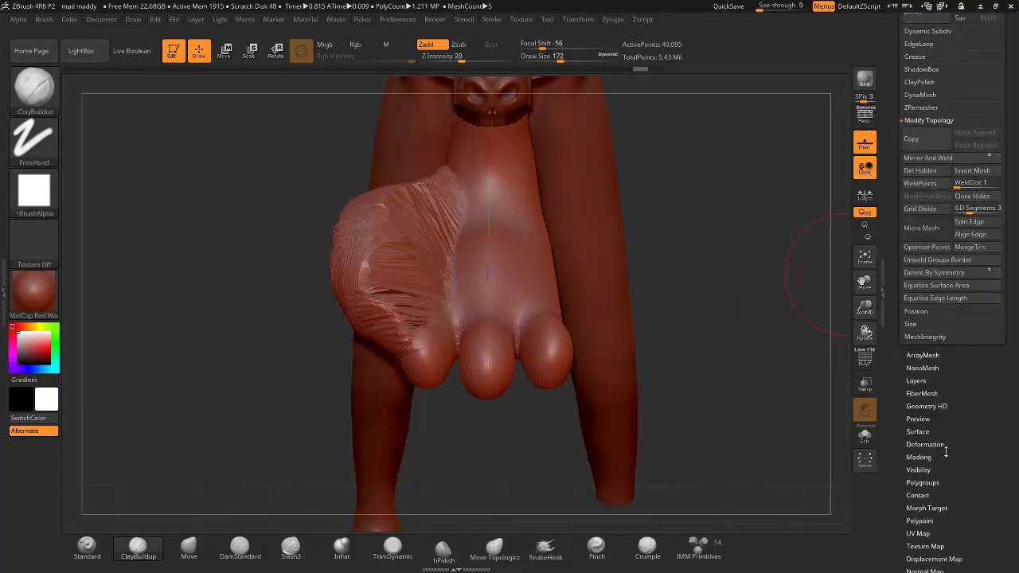
click(932, 444)
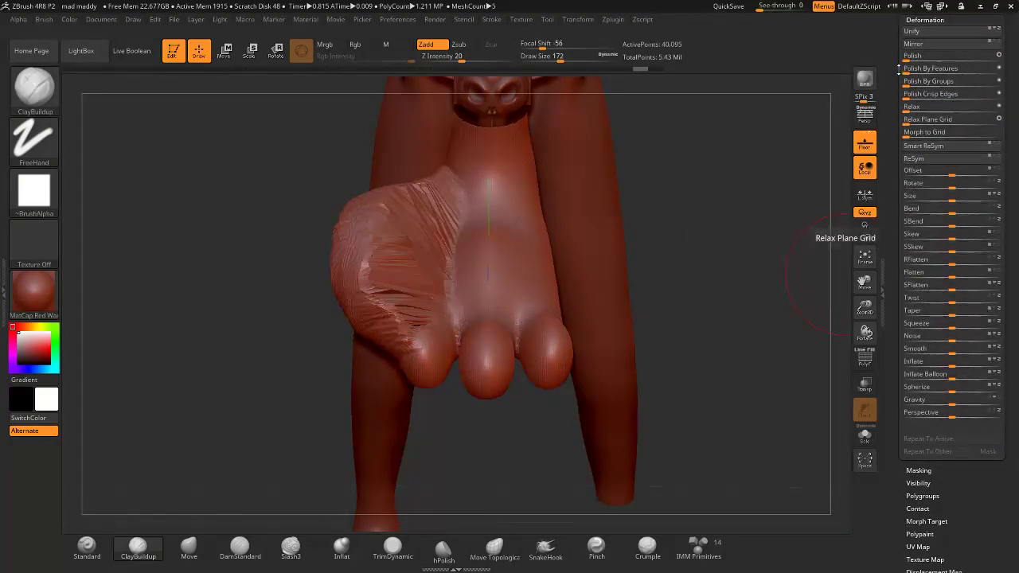
scroll(924, 95, up, 2)
click(913, 118)
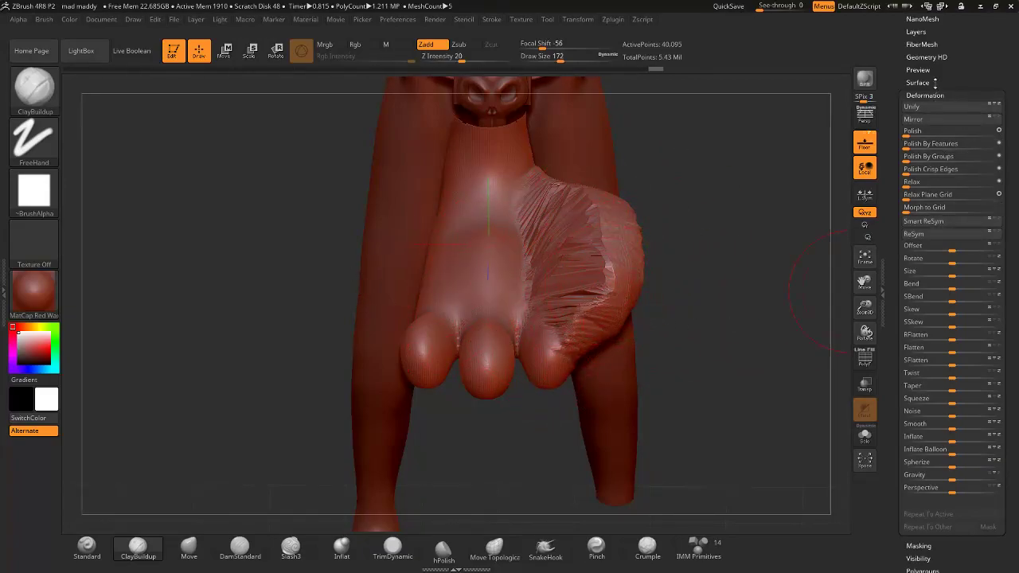
Step: Mirror and weld the foot's clean half over the half with the clay buildup
scroll(936, 85, up, 3)
click(935, 105)
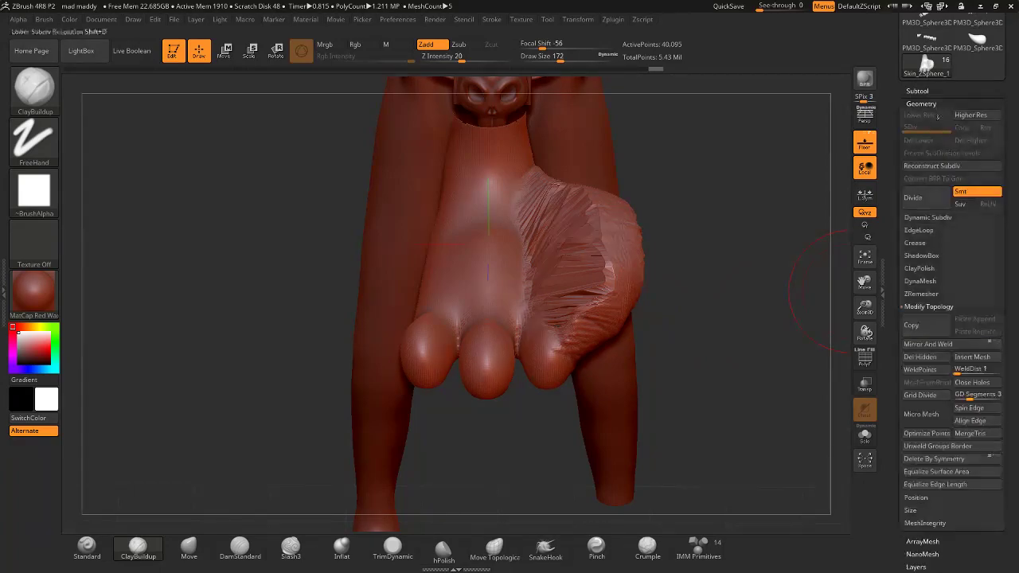
click(928, 344)
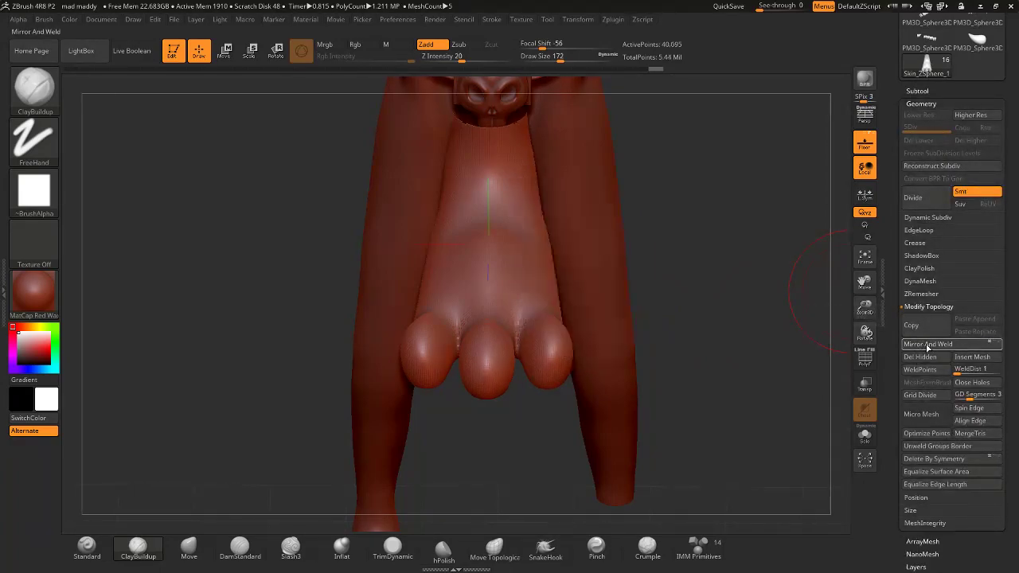
Step: Try reshaping the toes with the Move and Inflat brushes at a draw size of 288
drag(344, 263, 457, 299)
drag(529, 364, 508, 268)
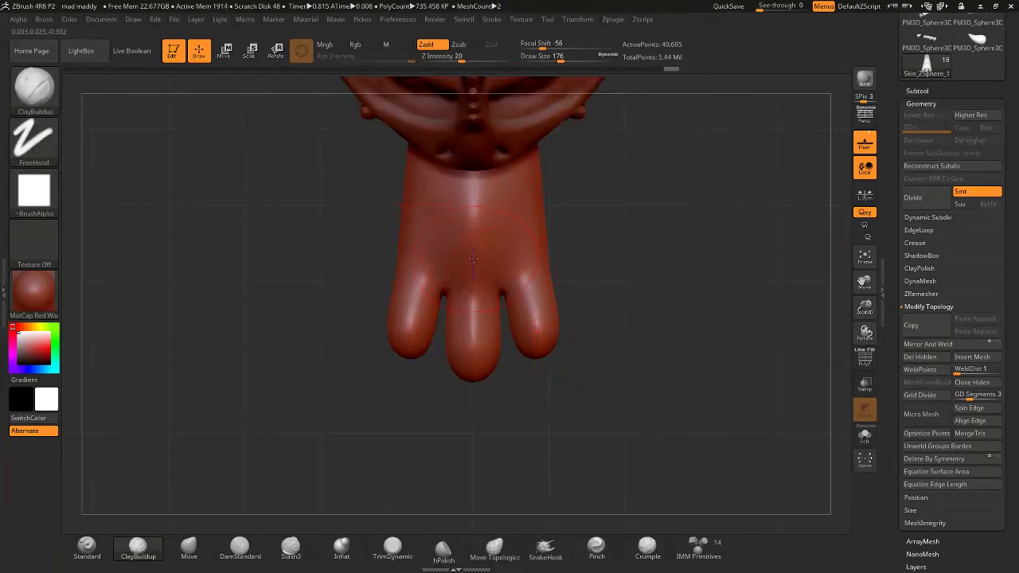
click(189, 547)
drag(531, 224, 536, 219)
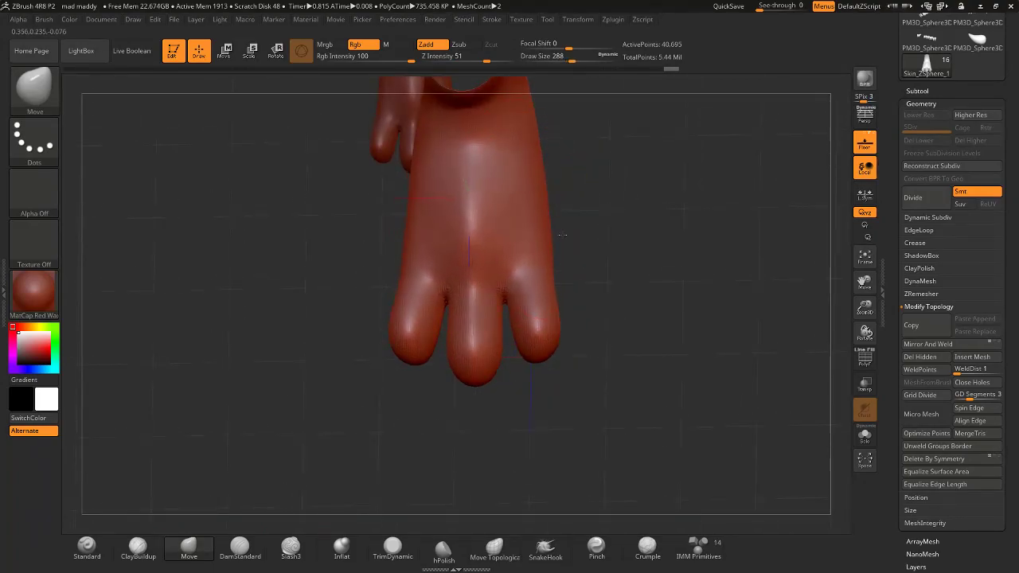
mouse_move(537, 324)
ctrl+right_down()
mouse_move(529, 320)
mouse_move(528, 259)
ctrl+right_up()
ctrl+right_drag(421, 249, 442, 269)
mouse_move(459, 296)
mouse_down()
mouse_move(448, 294)
mouse_move(479, 283)
mouse_move(483, 266)
mouse_up()
key(ctrl+z)
click(335, 559)
key(ctrl+z)
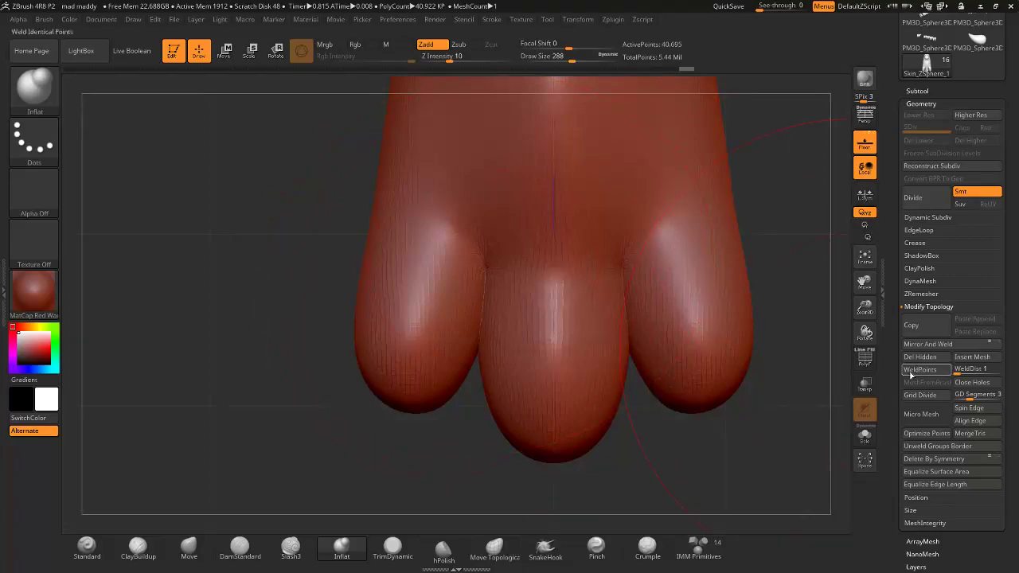
Step: Try remeshing the foot with DynaMesh at resolution 480
click(921, 281)
click(929, 306)
click(929, 306)
mouse_move(472, 296)
right_down()
mouse_move(485, 193)
mouse_move(503, 344)
right_up()
key(ctrl+z)
key(ctrl+z)
key(ctrl+z)
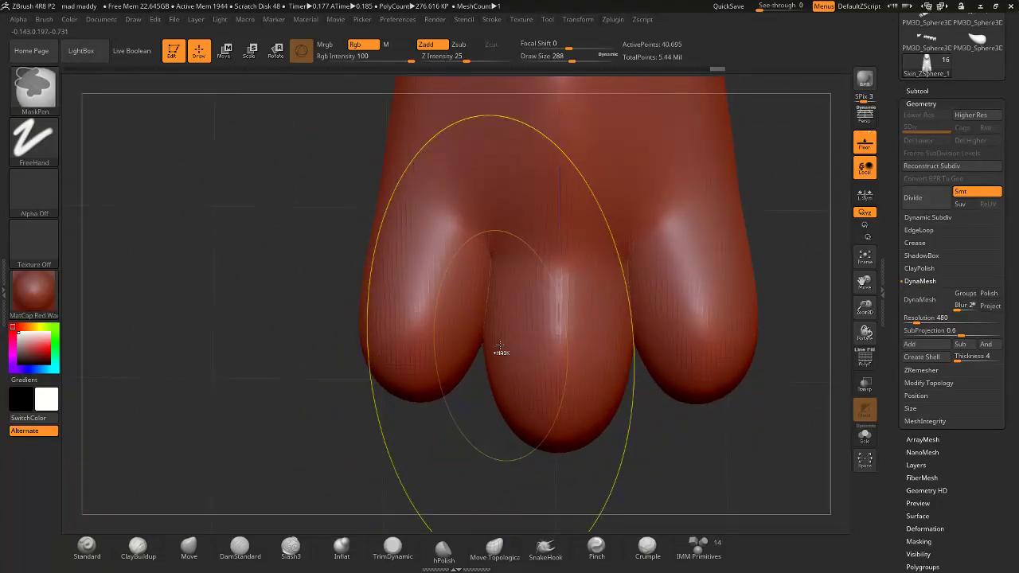
ctrl+right_drag(486, 256, 437, 262)
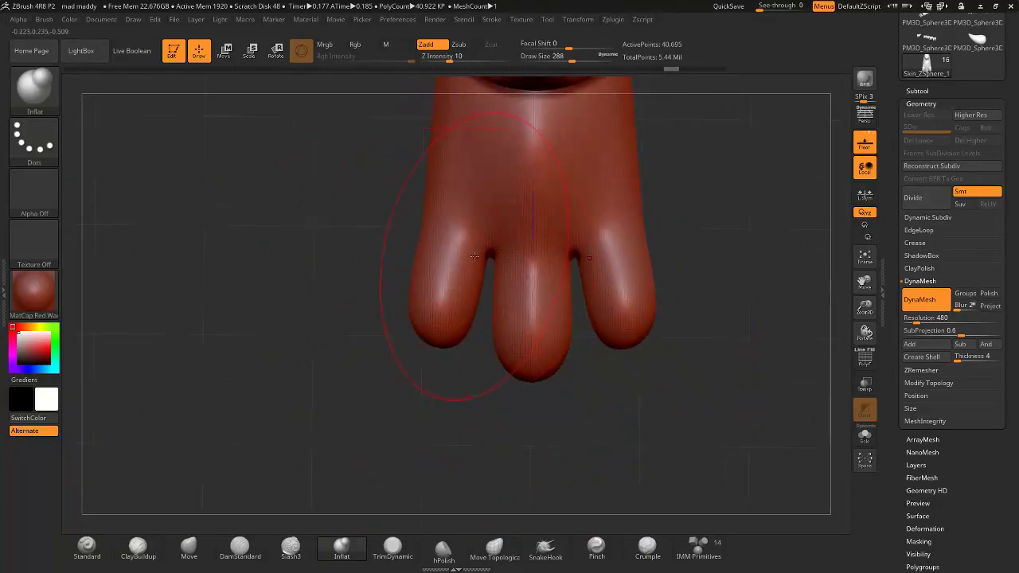
Step: Mask the two outer toes symmetrically and invert the mask so only those toes are editable
alt+right_drag(555, 241, 771, 428)
click(924, 90)
mouse_move(259, 224)
ctrl+mouse_down()
mouse_move(309, 152)
mouse_move(681, 201)
mouse_move(615, 330)
ctrl+mouse_up()
ctrl+drag(353, 131, 603, 333)
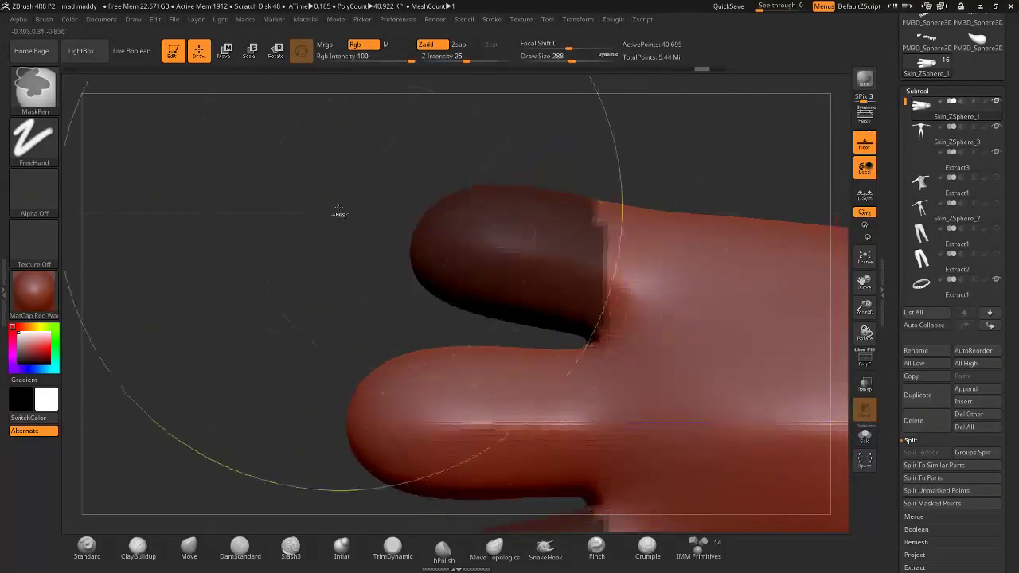
ctrl+click(547, 344)
ctrl+right_drag(547, 345, 411, 296)
Step: Rotate the unmasked outer toes outward, away from the middle toe, with the transform gizmo
click(223, 51)
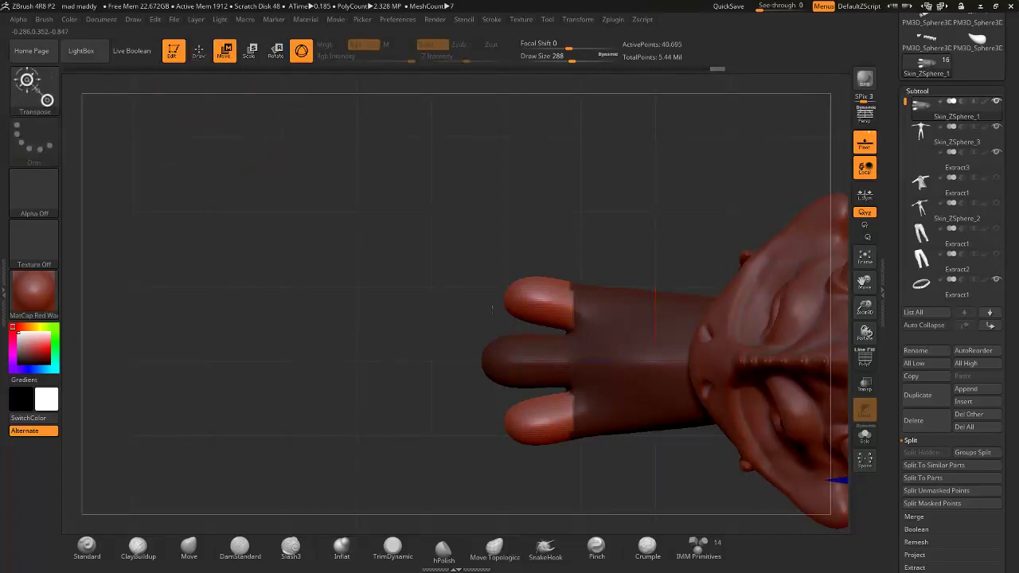
click(302, 51)
click(301, 51)
click(301, 51)
drag(537, 296, 537, 105)
click(301, 51)
mouse_move(566, 245)
mouse_down()
mouse_move(576, 261)
mouse_move(582, 247)
mouse_up()
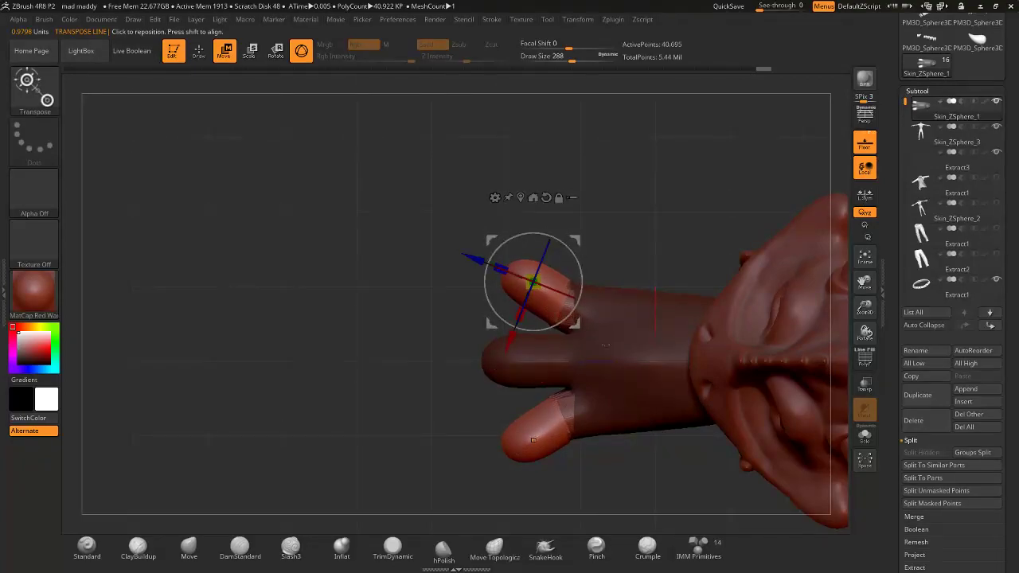
click(200, 51)
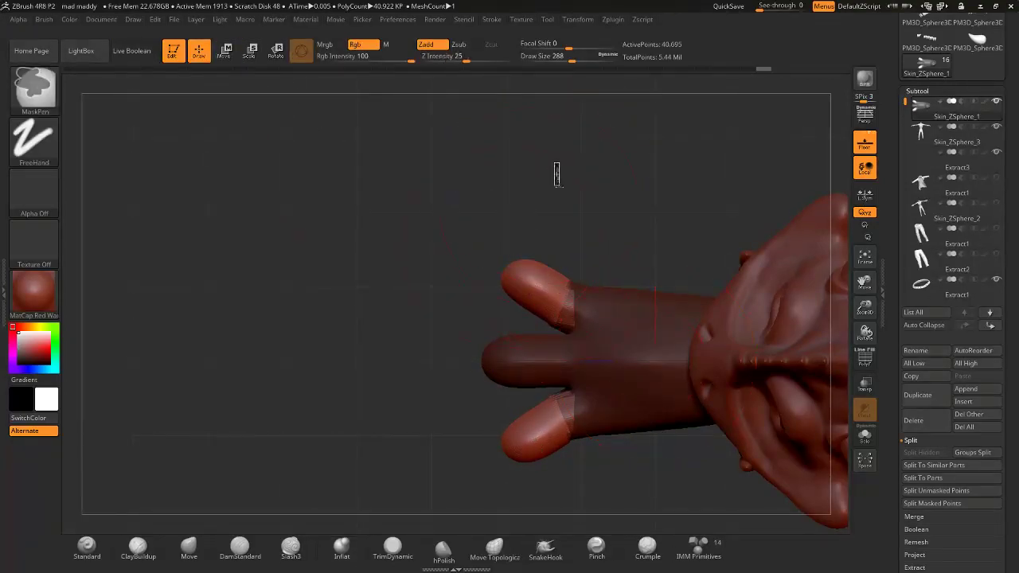
Step: Clear the mask and smooth the area where the outer toes join the foot
ctrl+drag(555, 167, 575, 189)
ctrl+right_drag(575, 298, 539, 337)
shift+drag(539, 338, 549, 353)
alt+right_drag(549, 352, 558, 247)
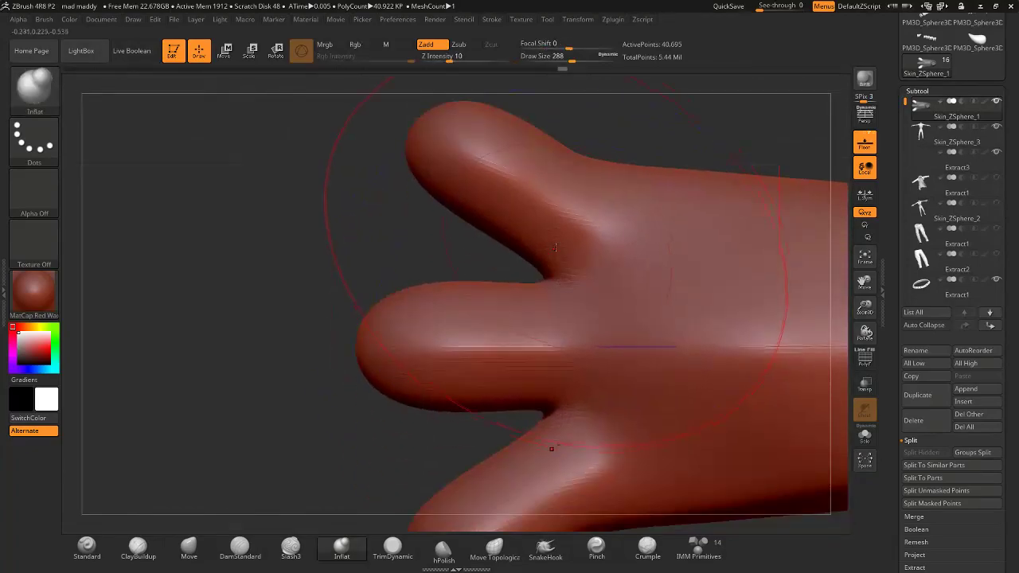
Step: Examine the foot's rotated toes from several angles and compare the foot with the creature's full body
mouse_move(482, 243)
right_down()
mouse_move(537, 212)
mouse_move(569, 263)
right_up()
alt+right_drag(783, 239, 675, 279)
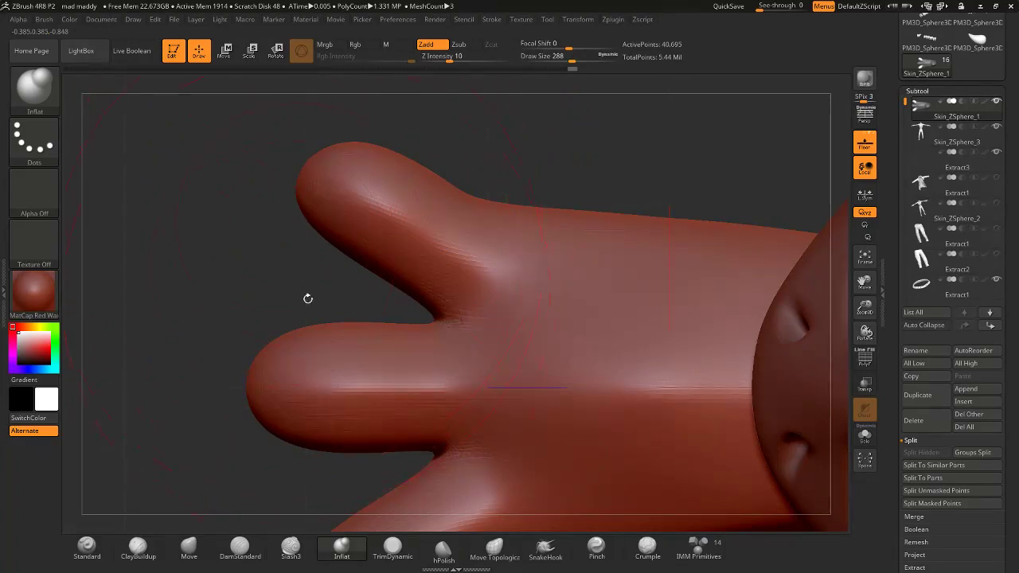
ctrl+right_drag(504, 277, 471, 257)
right_drag(358, 255, 384, 159)
alt+click(542, 305)
right_drag(543, 305, 508, 274)
alt+right_drag(493, 216, 526, 335)
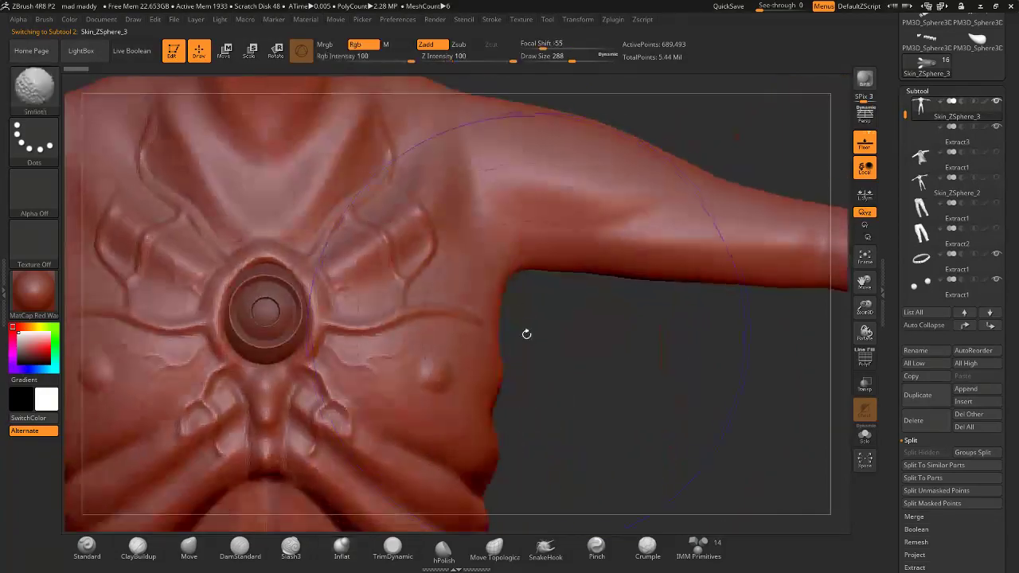
ctrl+right_drag(377, 281, 379, 239)
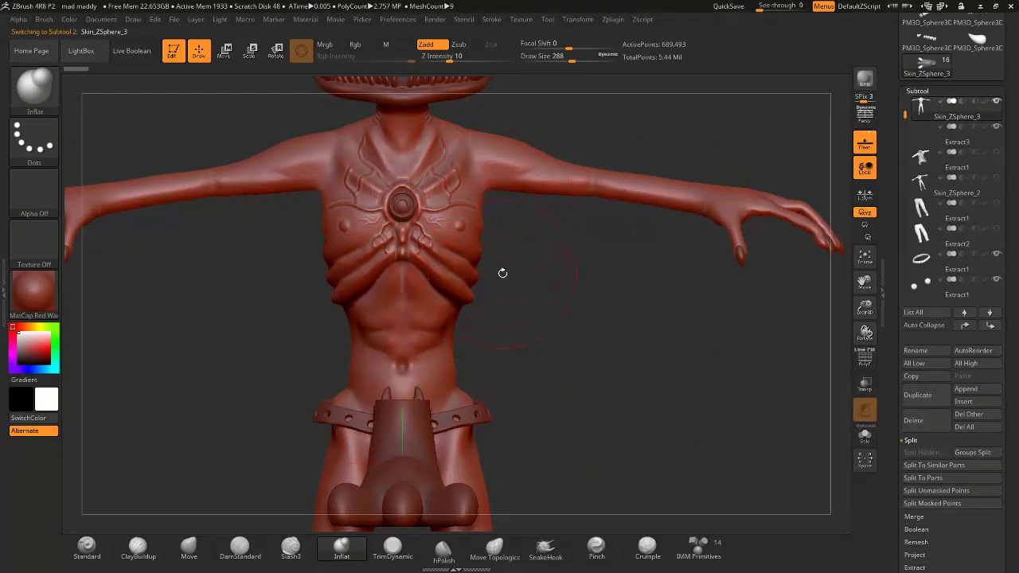
drag(495, 306, 416, 292)
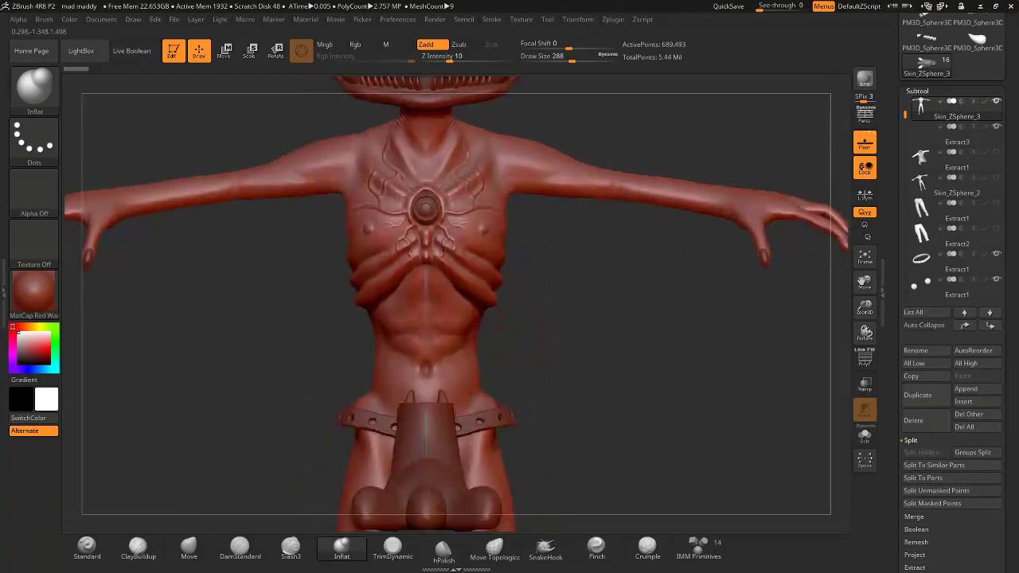
alt+drag(493, 351, 489, 187)
alt+drag(514, 279, 528, 414)
drag(528, 342, 476, 227)
Step: Select the foot again and undo its last toe edit
alt+click(465, 347)
mouse_move(466, 347)
right_down()
mouse_move(474, 358)
mouse_move(387, 311)
mouse_move(398, 330)
mouse_move(581, 391)
right_up()
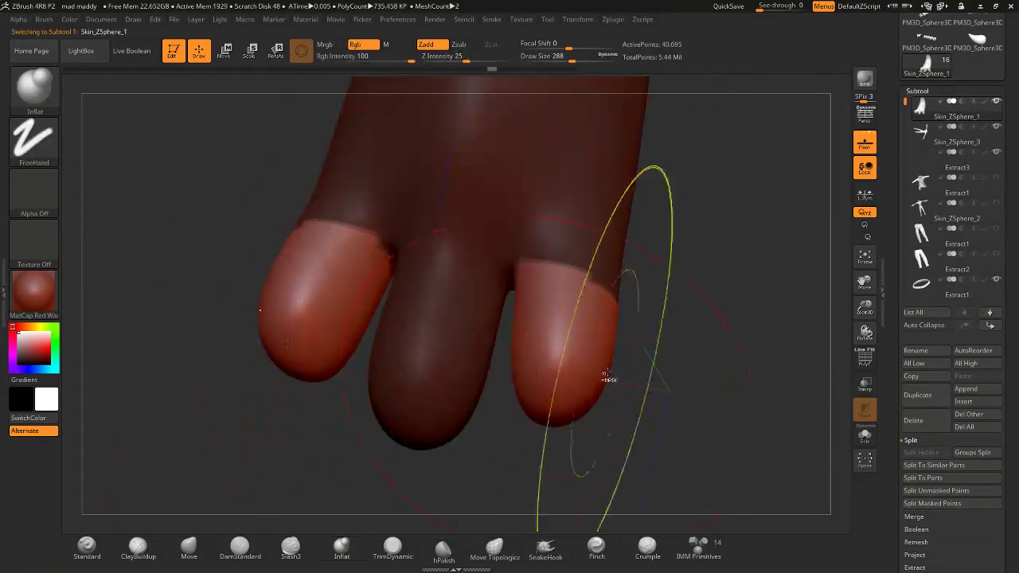
key(ctrl+z)
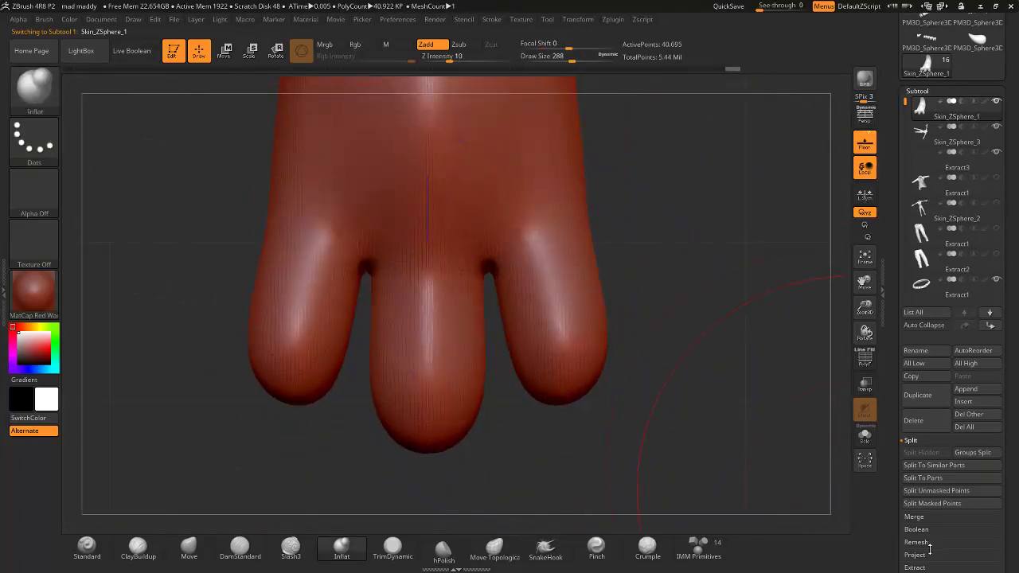
Step: Try remeshing the foot with DynaMesh at resolution 664 and smoothing the creases between the toes
scroll(897, 529, down, 5)
click(921, 278)
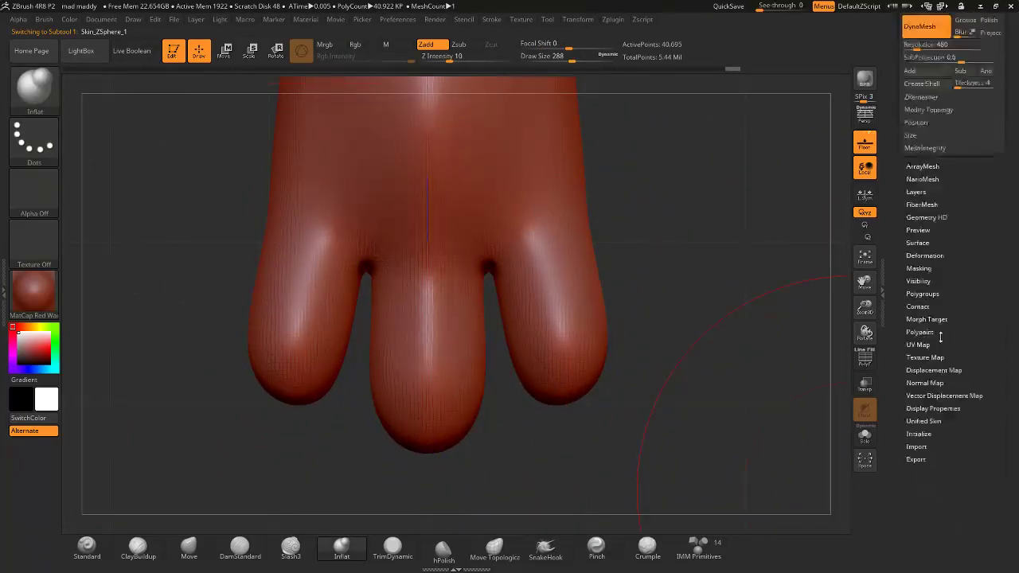
drag(916, 263, 922, 264)
click(923, 246)
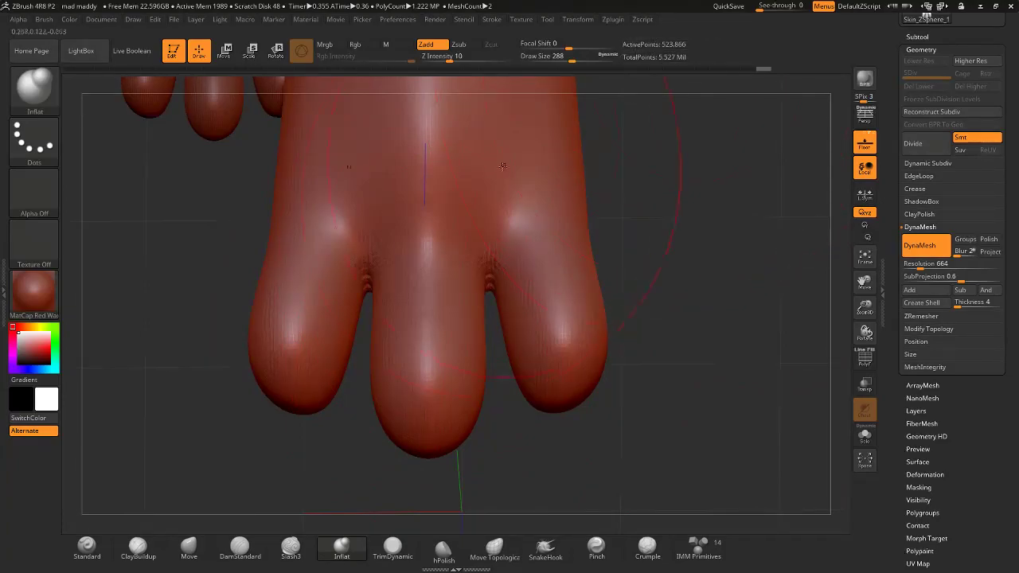
key(shift)
shift+drag(473, 284, 492, 277)
Step: Turn off the Adapt option in the ZRemesher settings
mouse_move(676, 382)
alt+mouse_down()
mouse_move(588, 383)
mouse_move(590, 239)
mouse_move(589, 352)
mouse_move(381, 323)
mouse_move(813, 279)
alt+mouse_up()
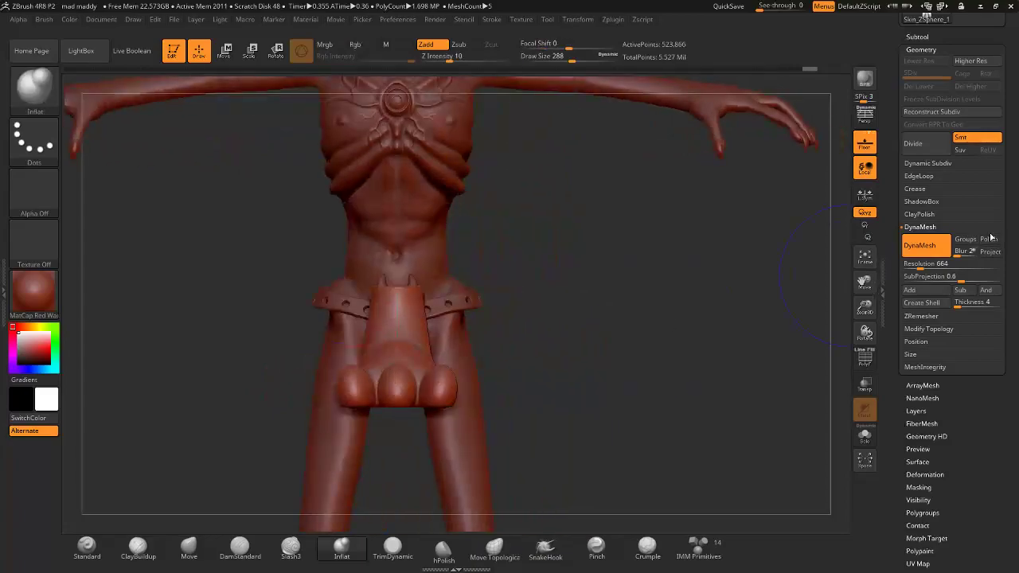
click(922, 316)
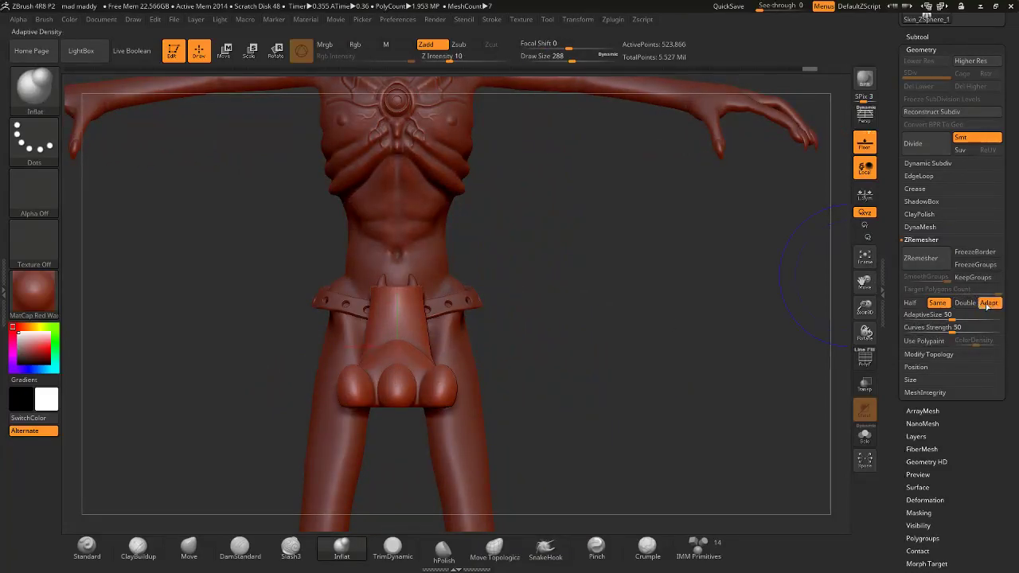
click(992, 304)
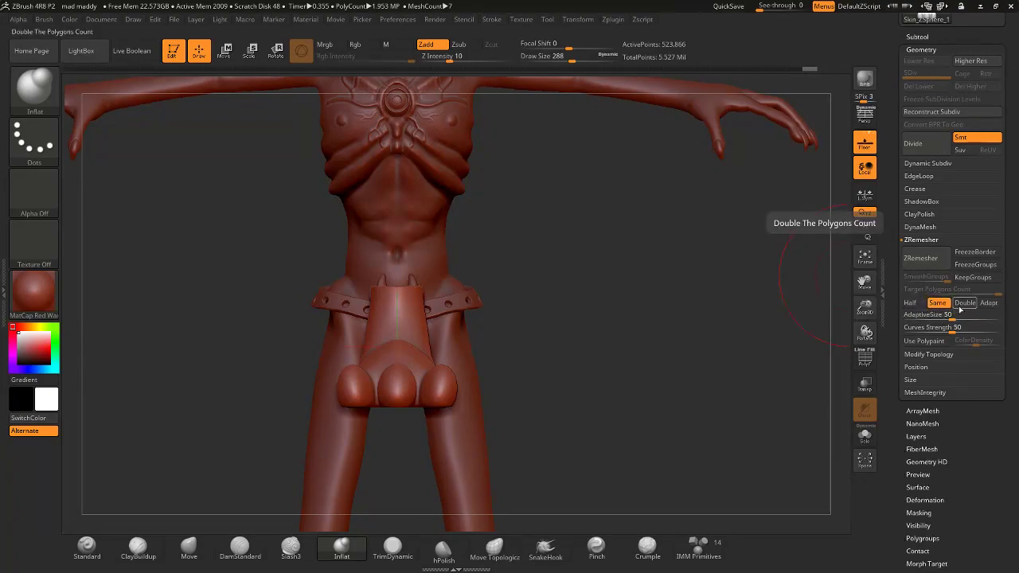
Step: Select the foot and move it down and back in the side view until it sits at the creature's ankle
drag(637, 343, 500, 302)
alt+click(501, 303)
key(f)
drag(462, 367, 494, 317)
mouse_move(495, 223)
mouse_down()
mouse_move(448, 246)
mouse_move(417, 202)
mouse_up()
click(224, 51)
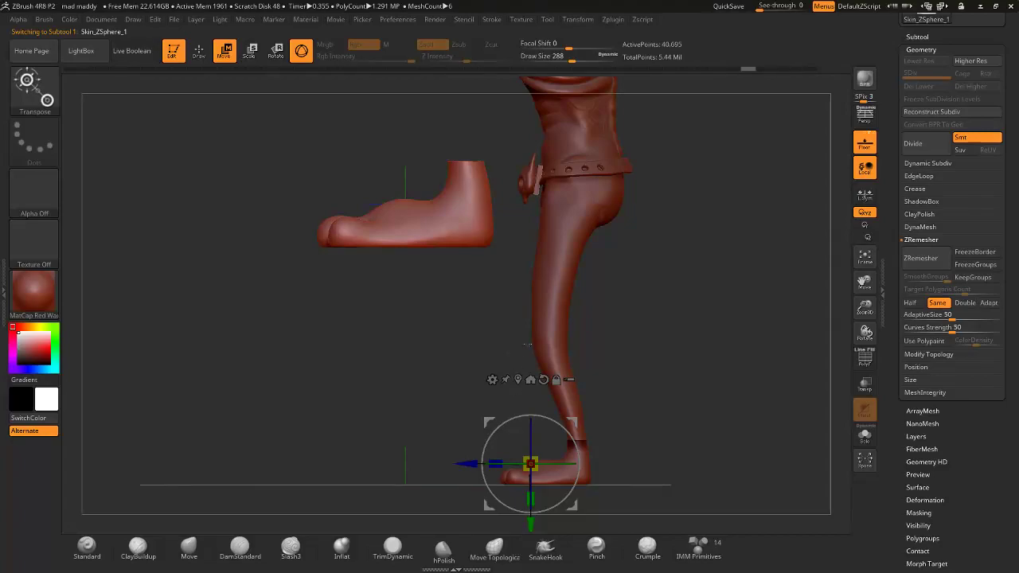
click(307, 57)
drag(456, 195, 455, 385)
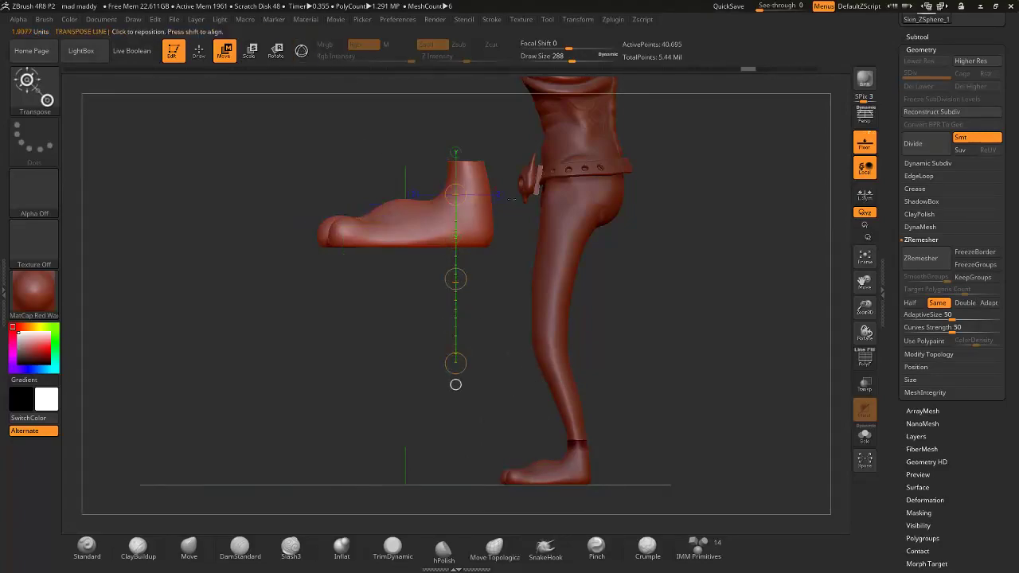
key(y)
drag(456, 193, 570, 448)
Step: Move the foot sideways in the front view until it sits under the footless leg
drag(611, 408, 575, 253)
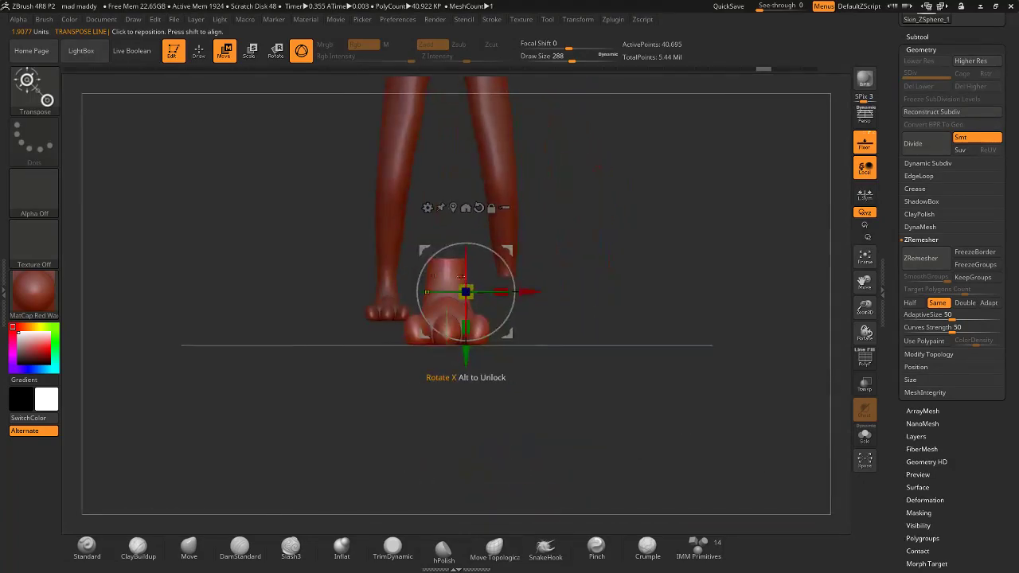
drag(530, 292, 592, 293)
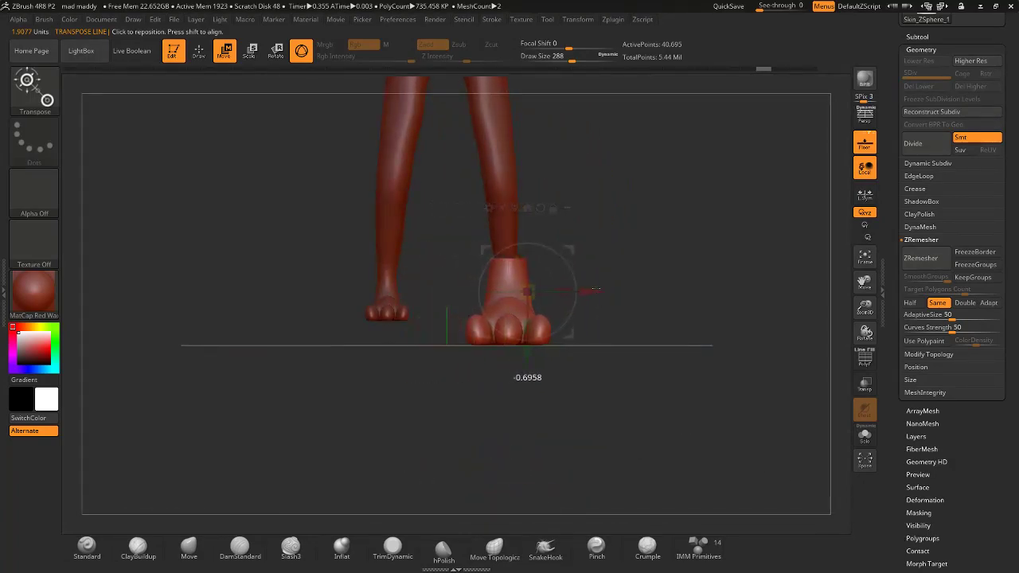
alt+drag(637, 318, 649, 407)
alt+drag(618, 253, 620, 323)
drag(528, 292, 555, 292)
Step: Fine-tune the foot's position from the side and front so its top lines up with the leg's cut end
shift+drag(619, 279, 525, 275)
drag(578, 294, 563, 294)
shift+drag(579, 237, 514, 249)
drag(431, 292, 429, 292)
drag(426, 263, 239, 334)
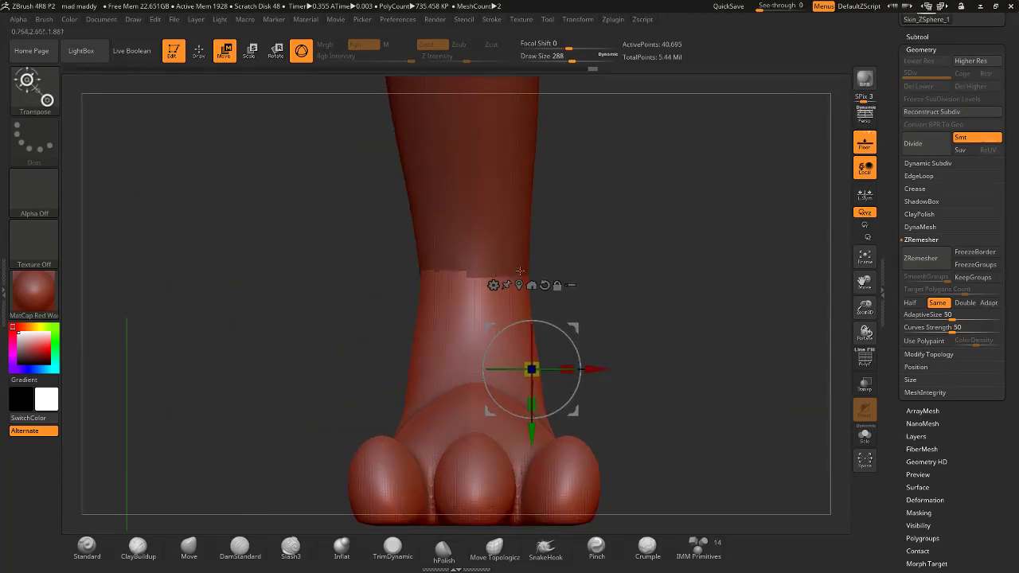
drag(520, 271, 398, 275)
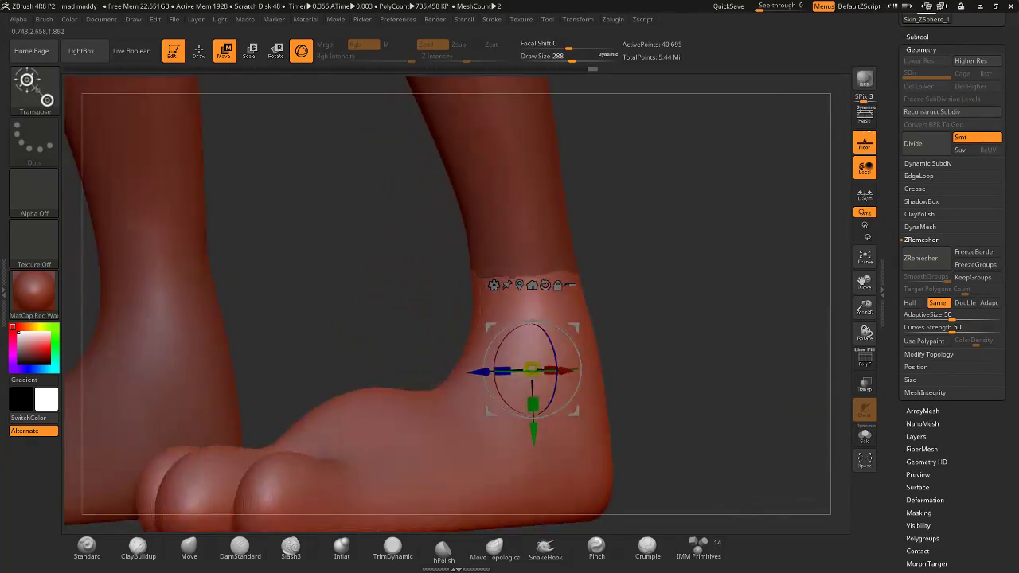
drag(475, 281, 737, 283)
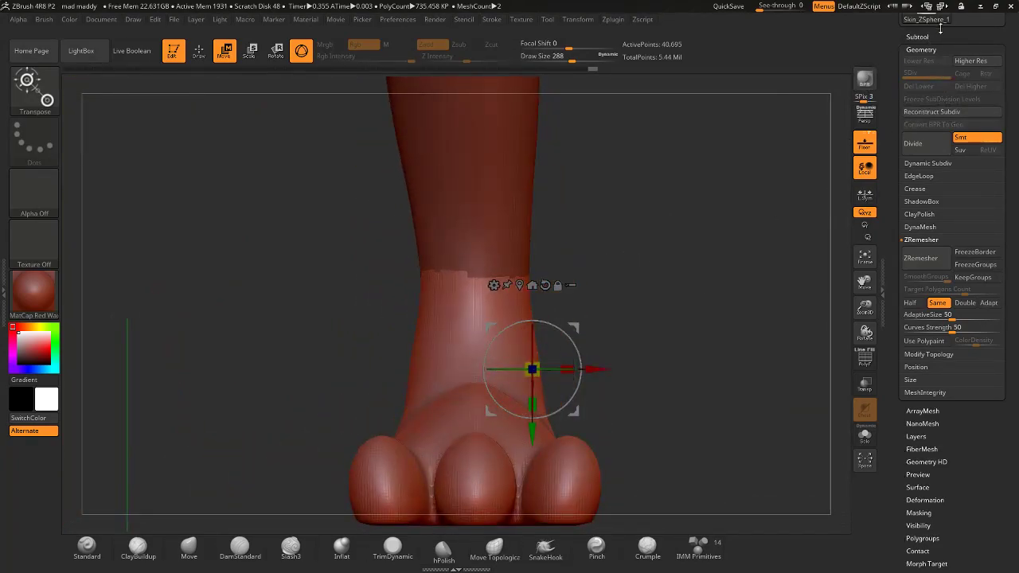
Step: Merge the foot subtool down into the body subtool and accept the non-undoable operation
click(942, 36)
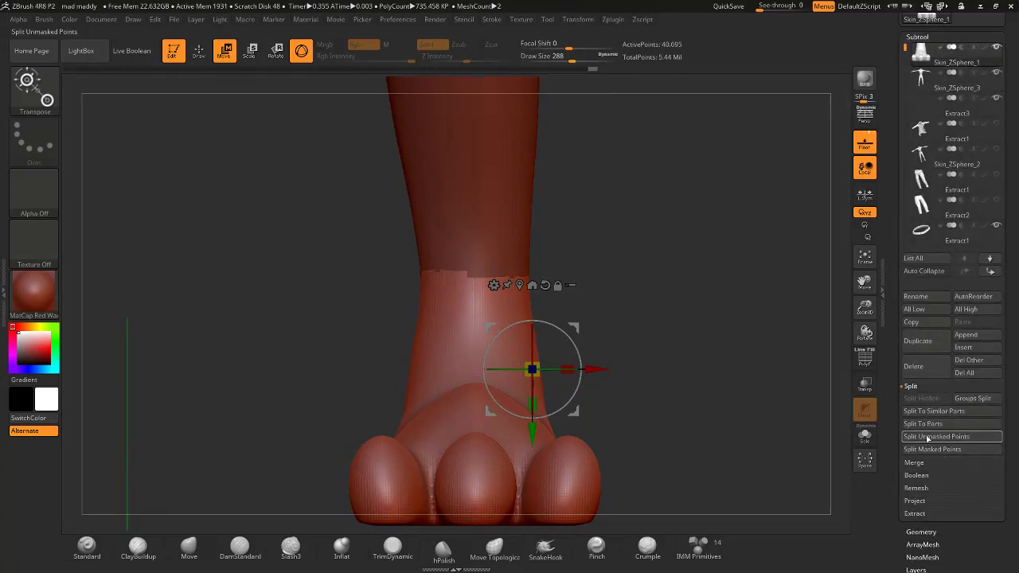
click(919, 463)
click(933, 411)
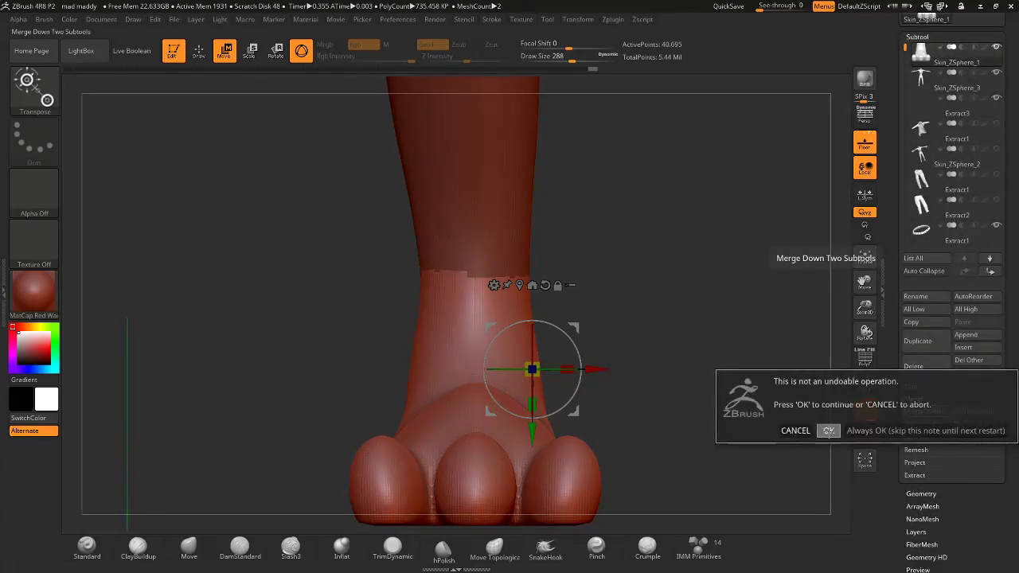
click(830, 426)
drag(594, 295, 585, 320)
alt+drag(558, 285, 419, 317)
drag(574, 319, 582, 173)
Step: Remesh the merged body with DynaMesh at resolution 592 to fuse the foot to the leg
click(939, 493)
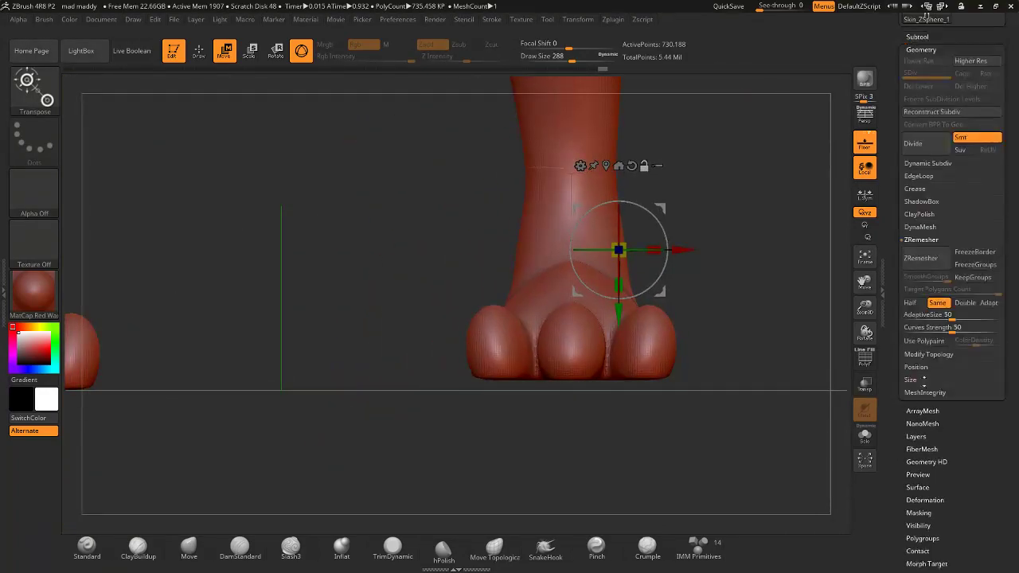
alt+drag(785, 255, 510, 389)
alt+drag(495, 104, 519, 510)
alt+drag(518, 176, 527, 431)
drag(642, 431, 615, 296)
alt+drag(603, 478, 633, 123)
alt+drag(661, 390, 625, 236)
key(f)
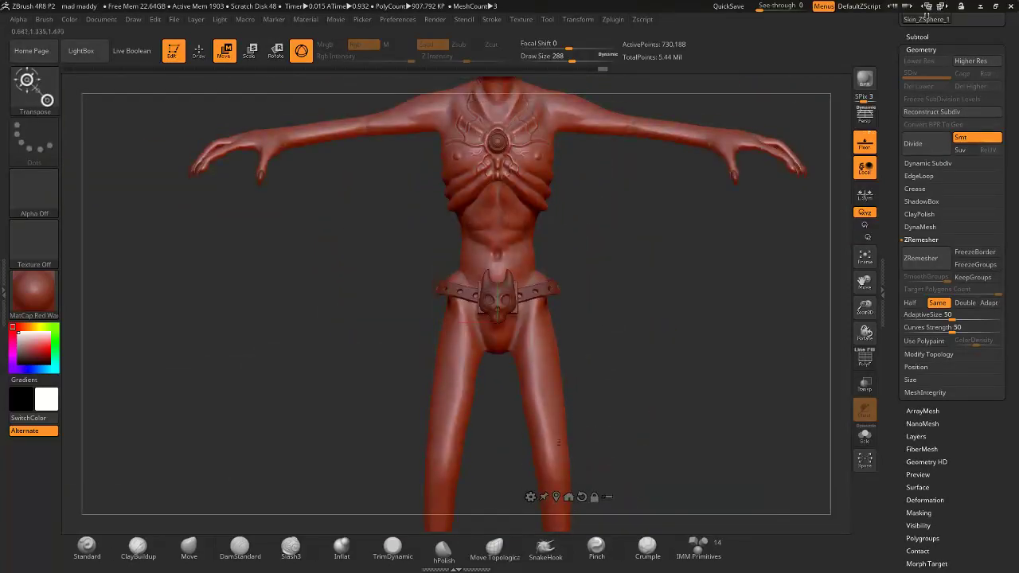
alt+drag(685, 485, 754, 359)
click(918, 226)
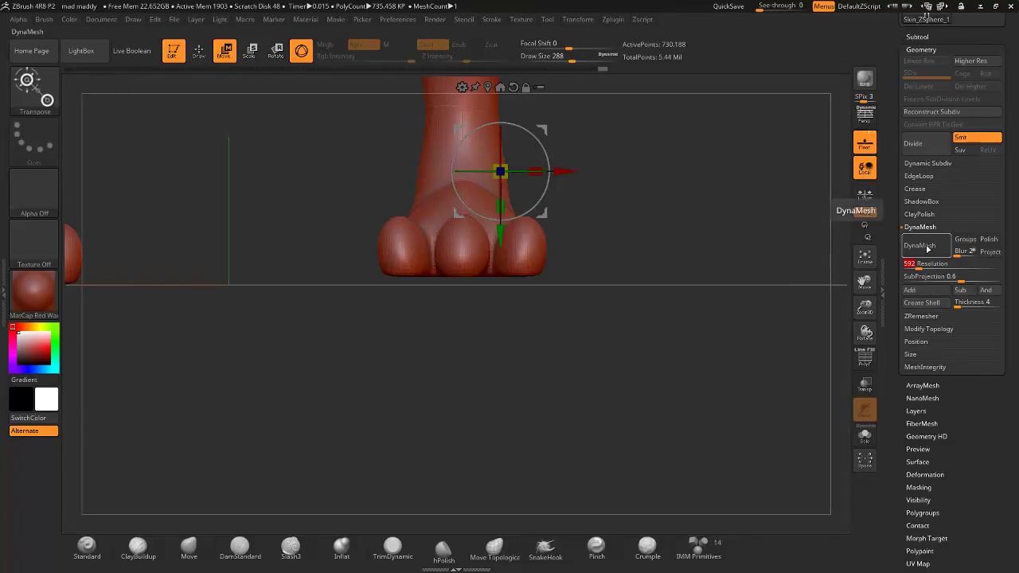
alt+drag(585, 127, 651, 324)
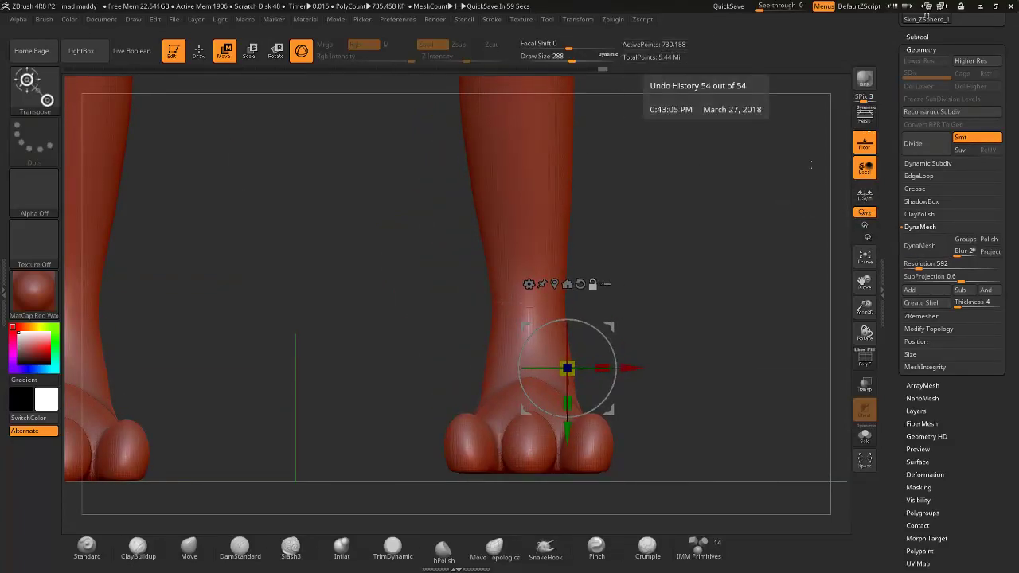
click(920, 246)
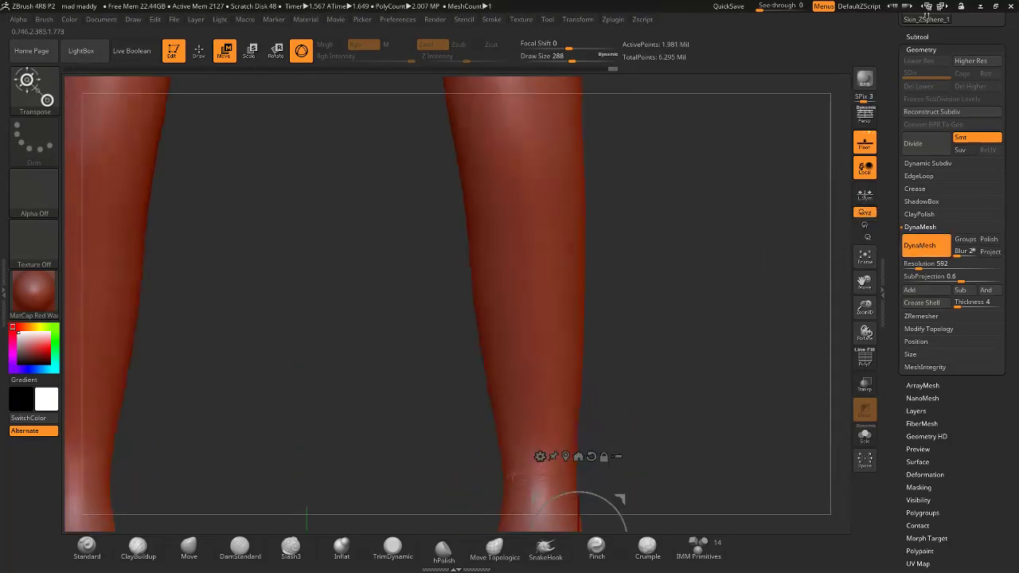
Step: Return to Draw mode and smooth the seam where the new foot joins the ankle
alt+drag(464, 314, 551, 222)
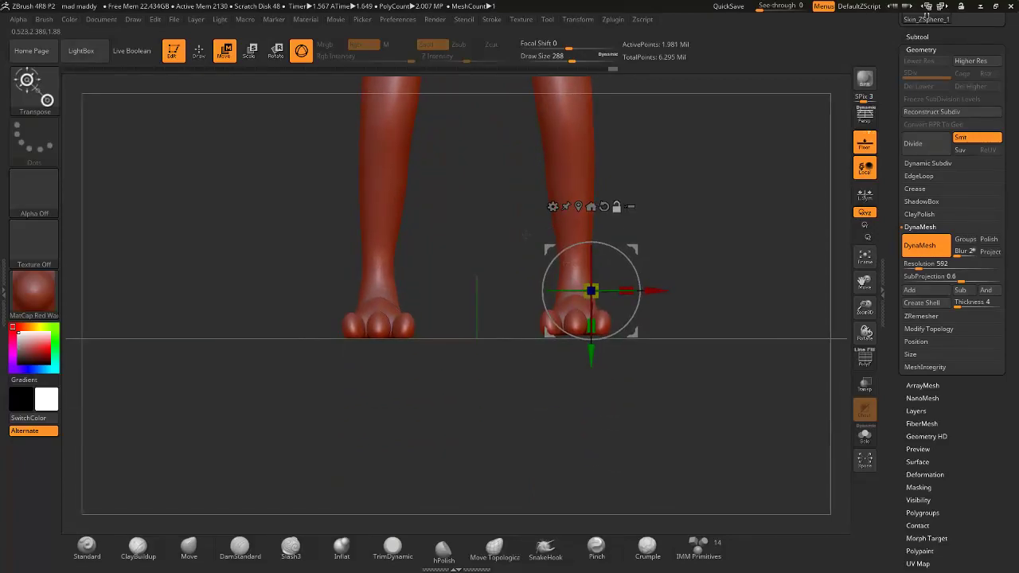
drag(469, 285, 453, 287)
mouse_move(628, 377)
alt+mouse_down()
mouse_move(598, 387)
mouse_move(610, 415)
alt+mouse_up()
click(204, 59)
key(shift)
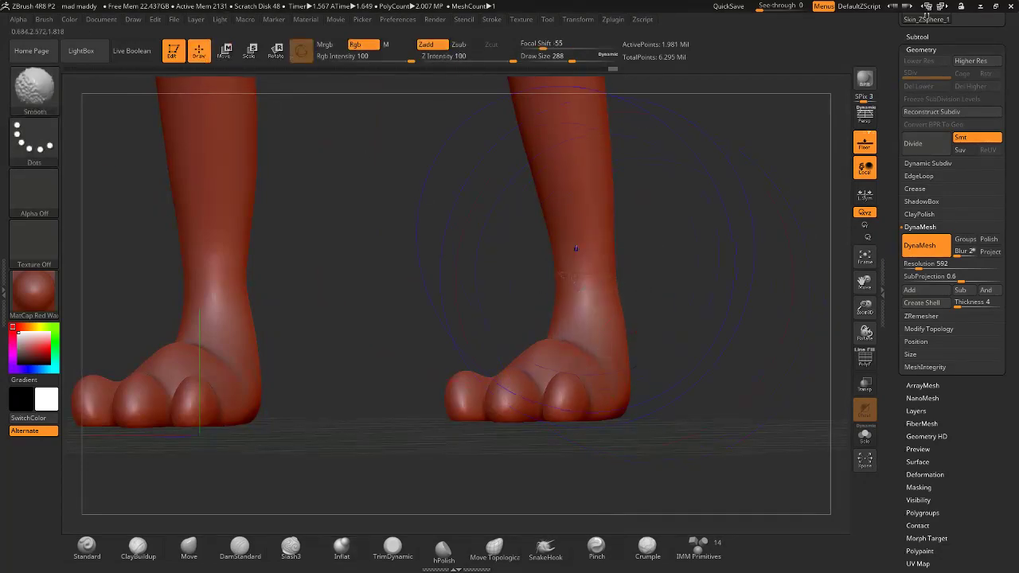
drag(785, 350, 939, 277)
drag(739, 301, 745, 274)
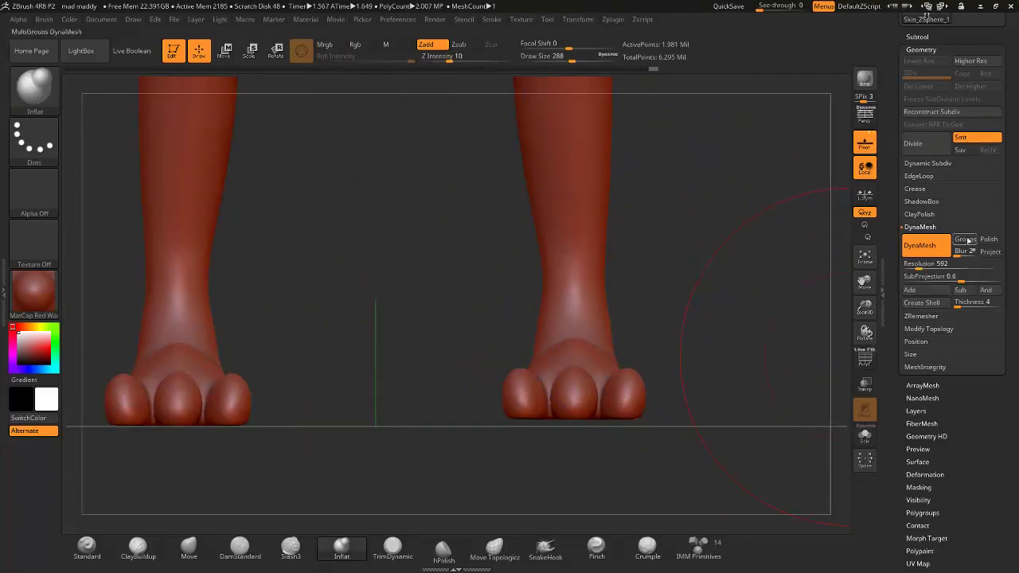
Step: Flip the merged body to its opposite side with the Mirror deformation
drag(941, 426, 947, 377)
click(923, 398)
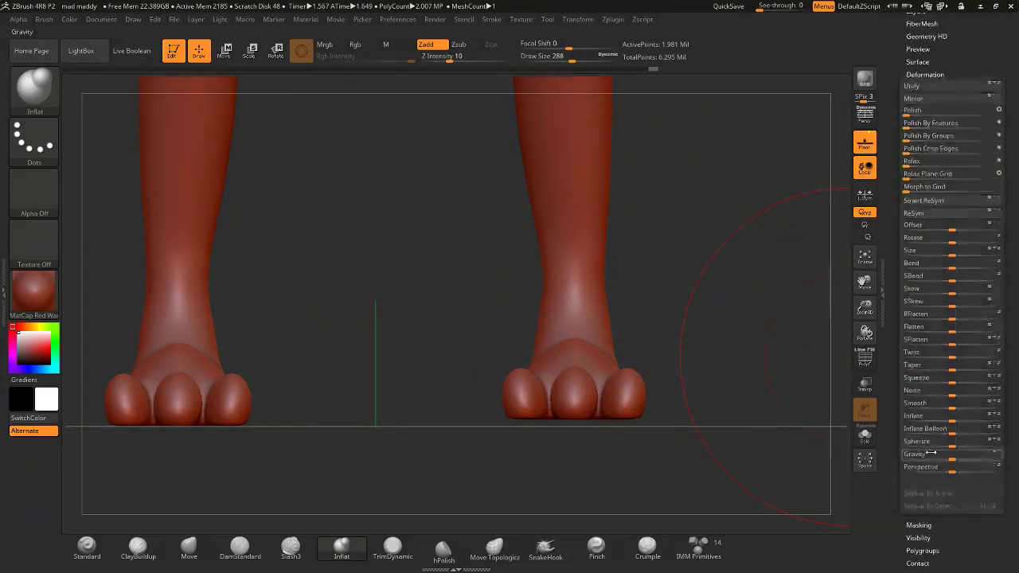
click(932, 109)
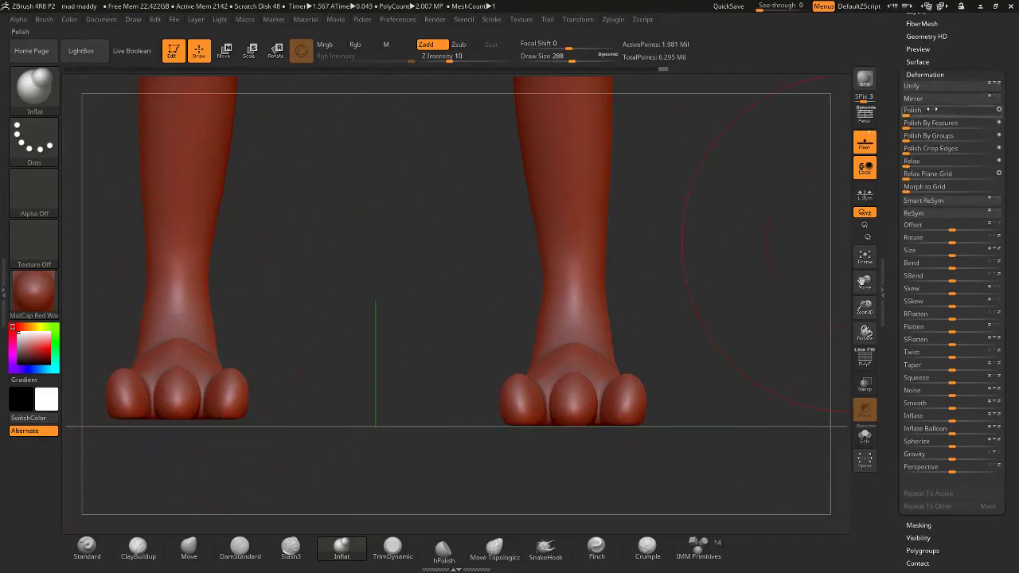
Step: Apply Mirror And Weld to the body so both legs get the same blended foot
drag(917, 57, 912, 143)
click(922, 208)
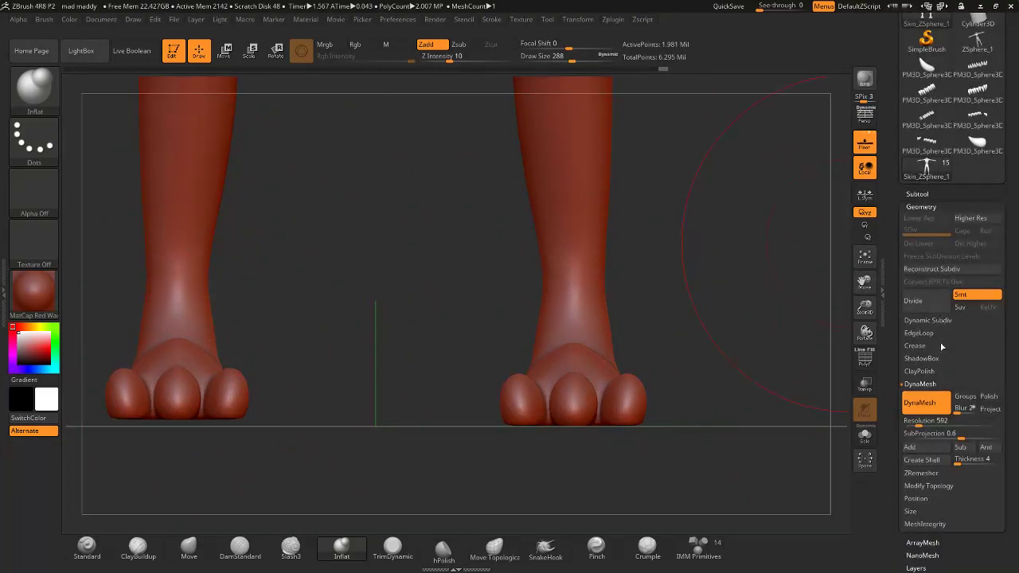
click(931, 484)
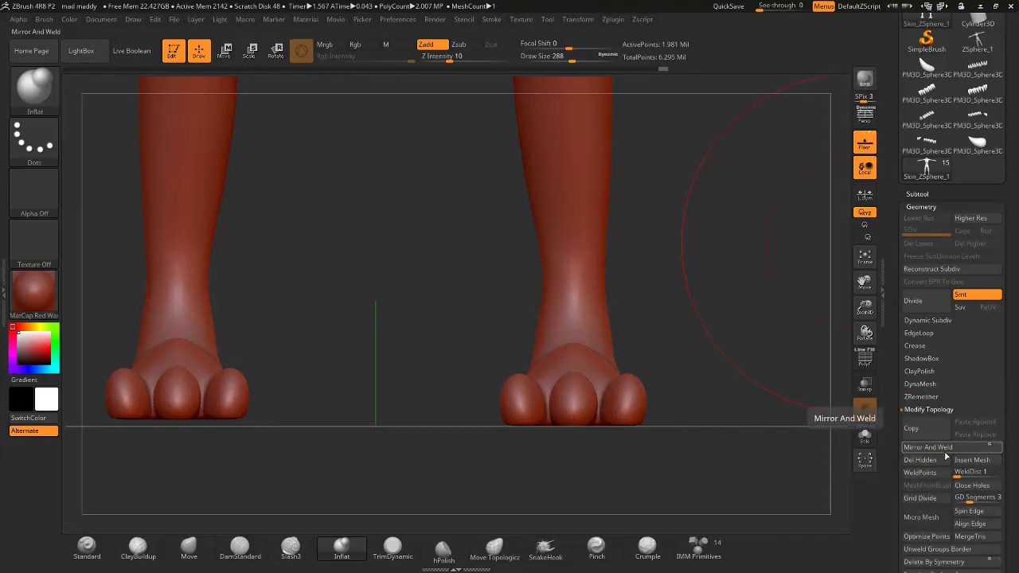
click(946, 453)
drag(730, 433, 639, 342)
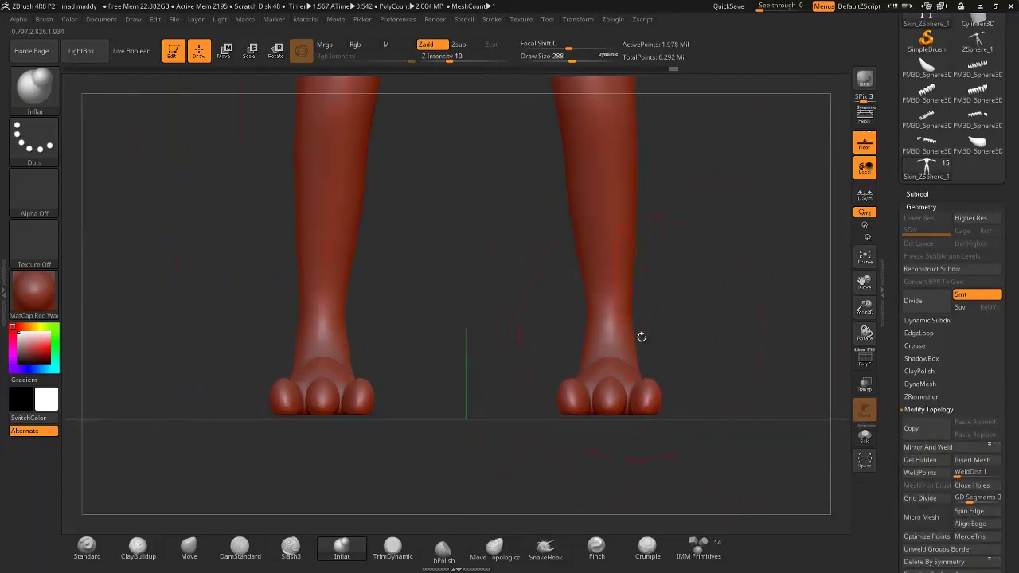
mouse_move(398, 274)
alt+mouse_down()
mouse_move(412, 183)
mouse_move(492, 383)
mouse_move(374, 374)
mouse_move(350, 319)
mouse_move(359, 295)
mouse_move(585, 273)
mouse_move(589, 287)
mouse_move(525, 303)
mouse_move(607, 309)
mouse_move(617, 133)
mouse_move(577, 137)
alt+mouse_up()
alt+drag(665, 91, 659, 140)
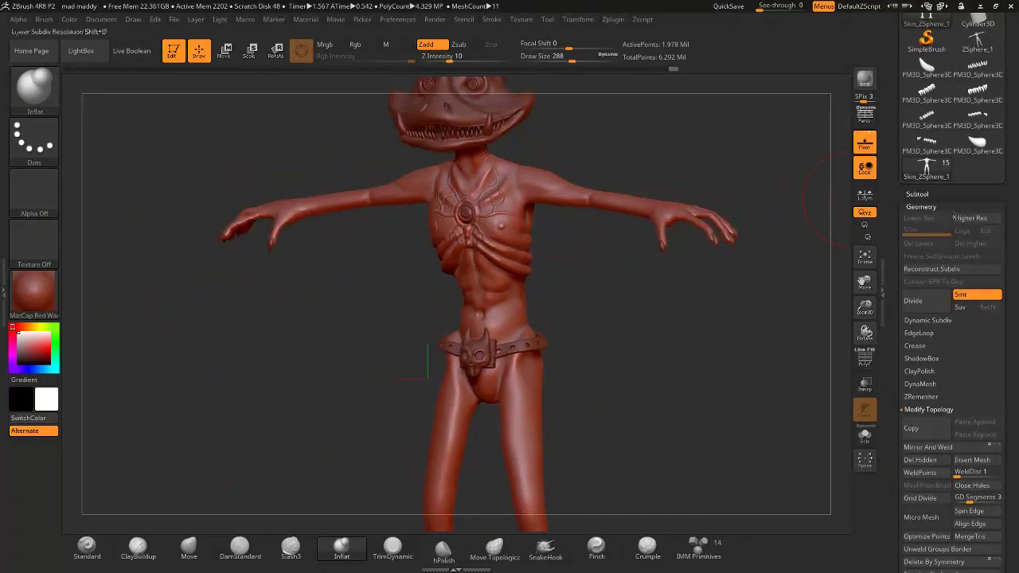
alt+drag(549, 402, 548, 243)
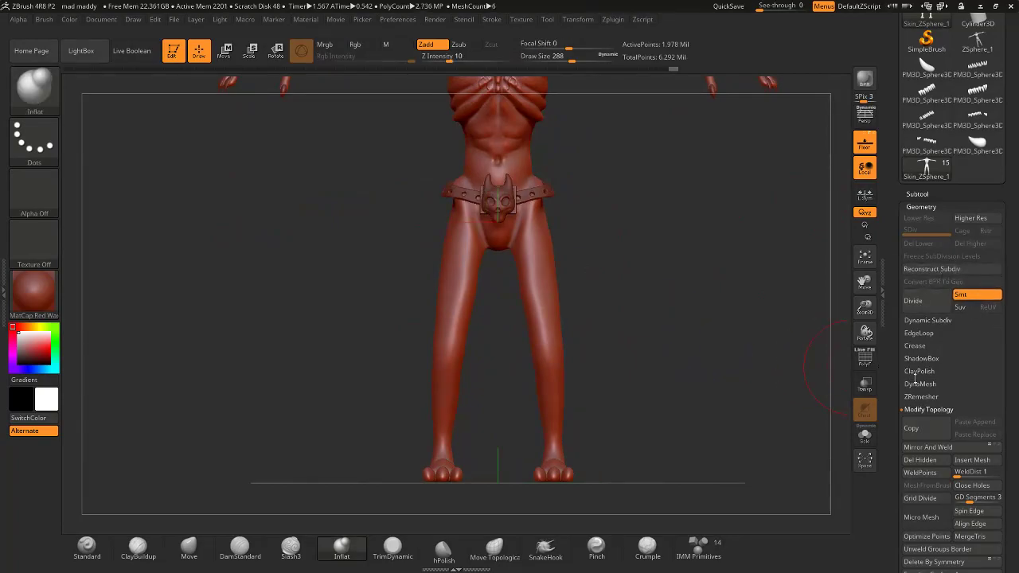
Step: Try remeshing the body with ZRemesher at the Same polygon count setting and inspect the chest and torso detail
click(922, 396)
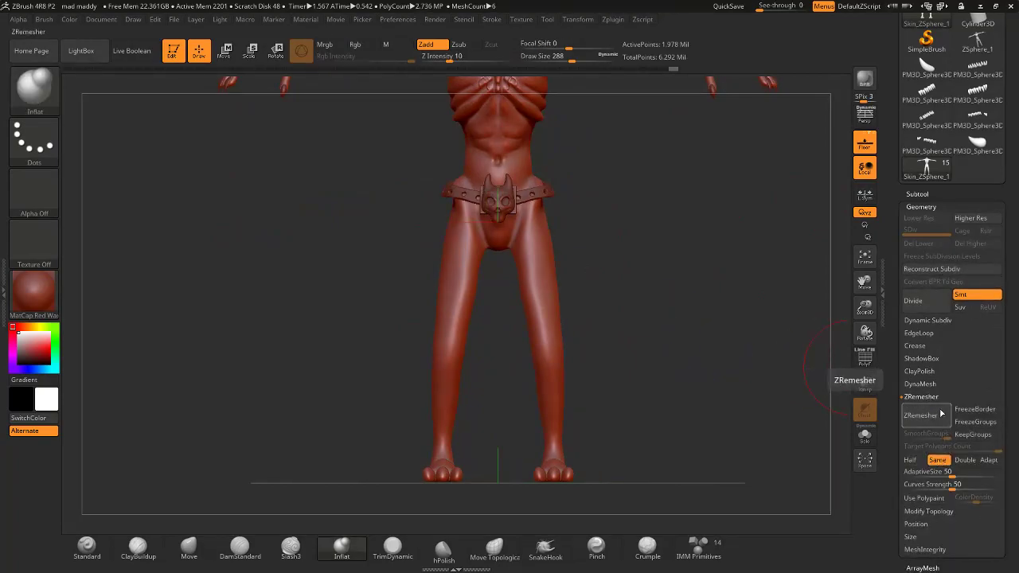
click(922, 416)
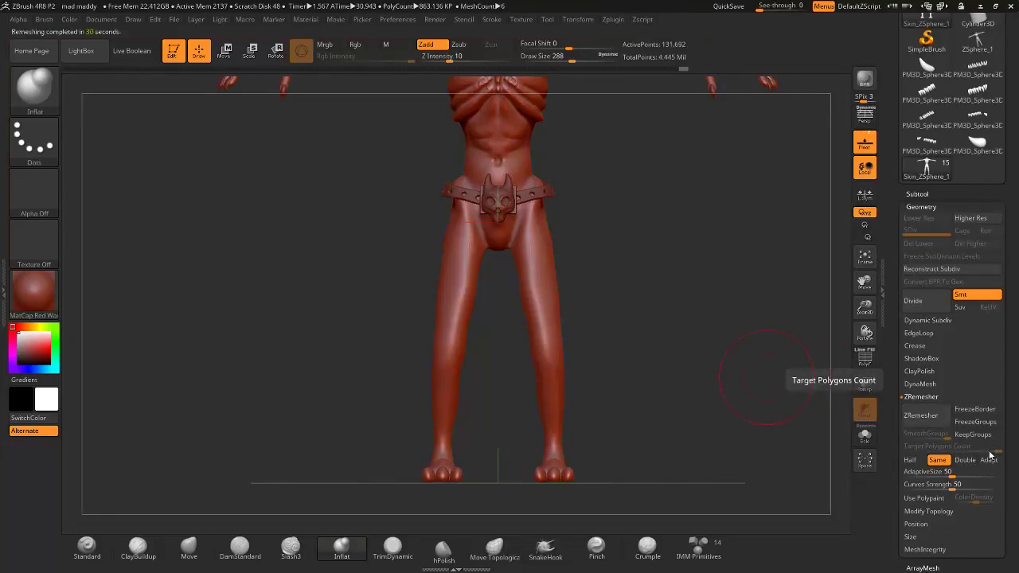
alt+drag(608, 210, 617, 478)
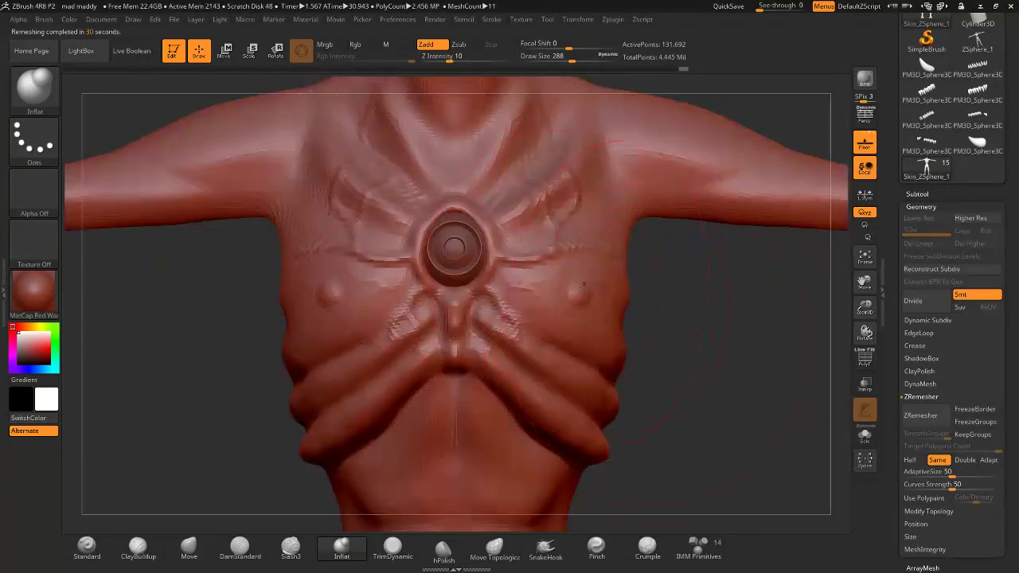
drag(749, 334, 621, 319)
alt+drag(716, 366, 701, 263)
drag(638, 278, 717, 275)
mouse_move(637, 351)
alt+mouse_down()
mouse_move(635, 243)
mouse_move(454, 247)
mouse_move(549, 250)
alt+mouse_up()
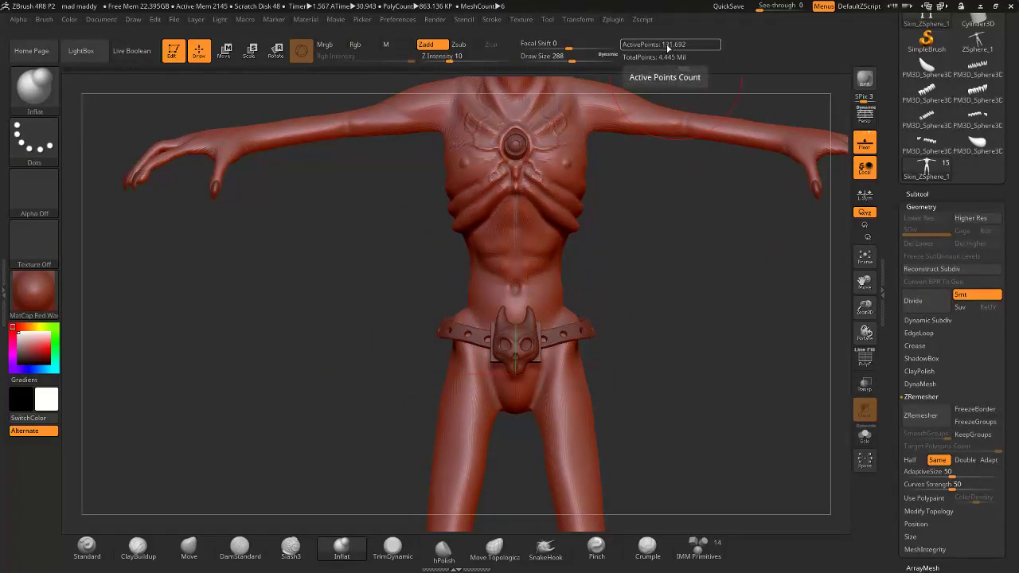
Step: Try dividing the ZRemeshed body once and check the sculpted detail on the torso
click(912, 301)
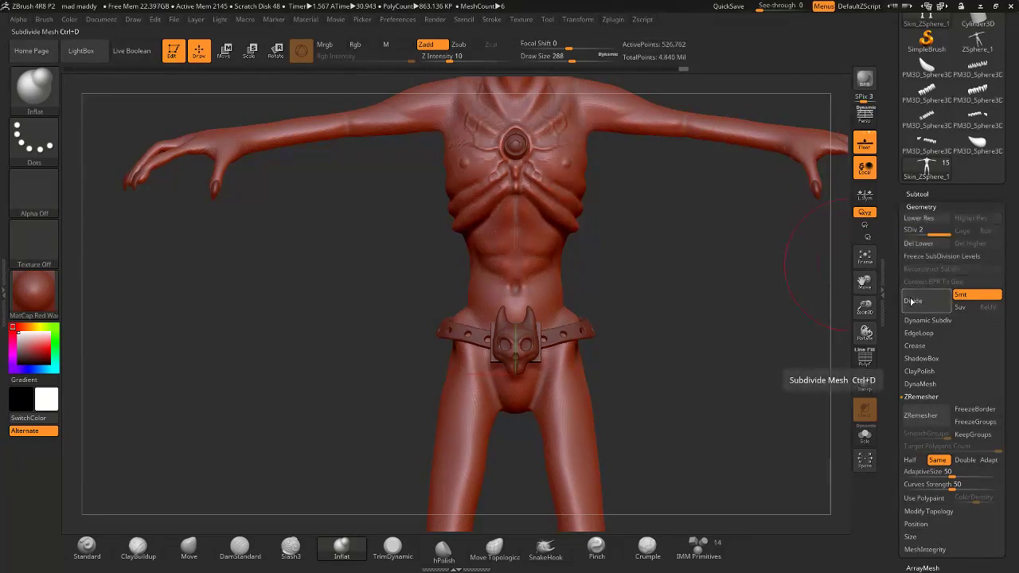
drag(785, 246, 728, 248)
mouse_move(390, 318)
mouse_down()
mouse_move(446, 327)
mouse_move(438, 276)
mouse_up()
mouse_move(470, 327)
alt+mouse_down()
mouse_move(463, 232)
mouse_move(546, 275)
alt+mouse_up()
drag(653, 278, 362, 268)
alt+drag(375, 207, 375, 506)
Step: Undo the subdivision and the ZRemesher pass on the body
key(ctrl)
key(shift+d)
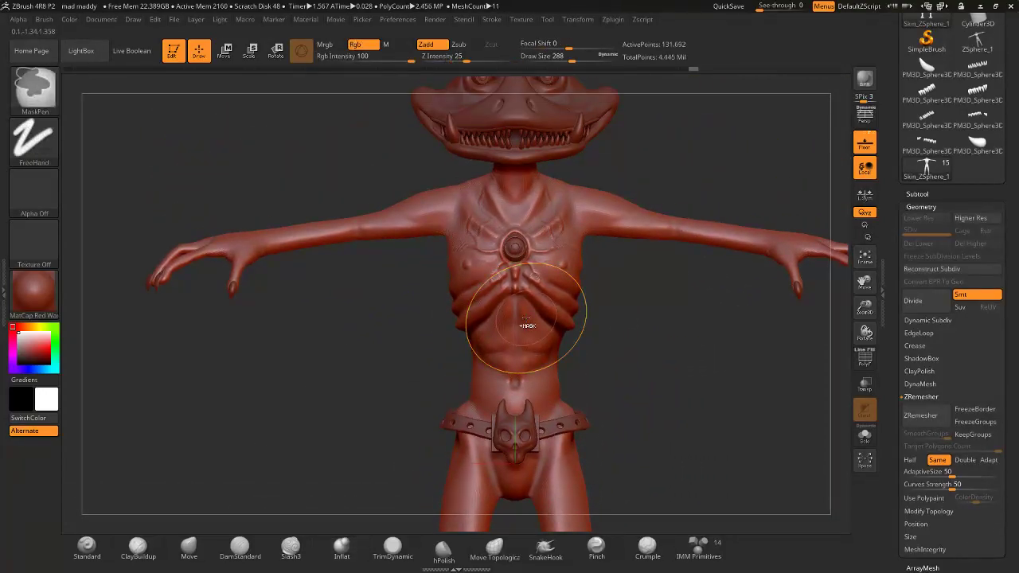
alt+drag(822, 380, 798, 256)
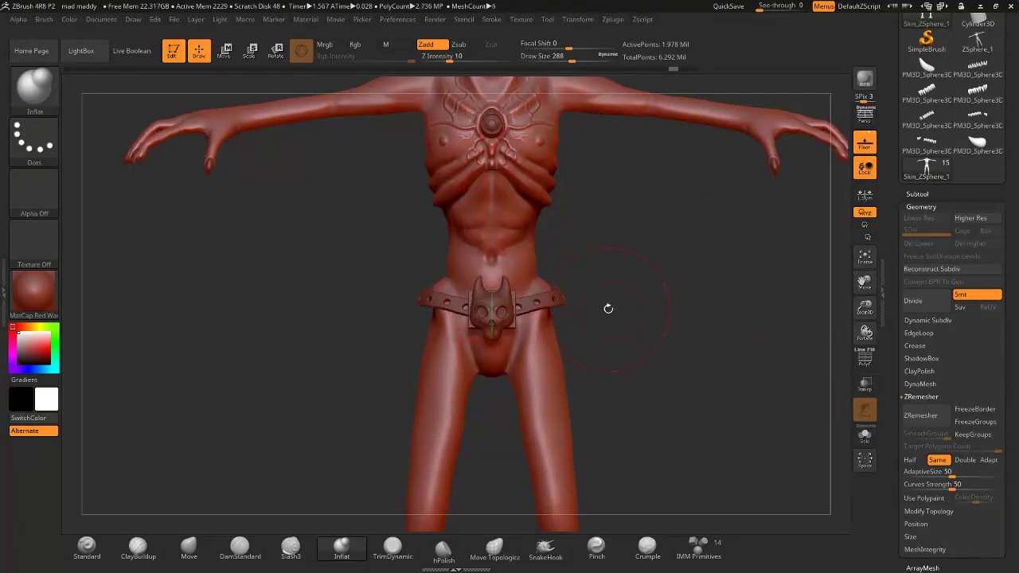
Step: Remesh the body with DynaMesh at resolution 384 and check the chest detail up close
click(921, 385)
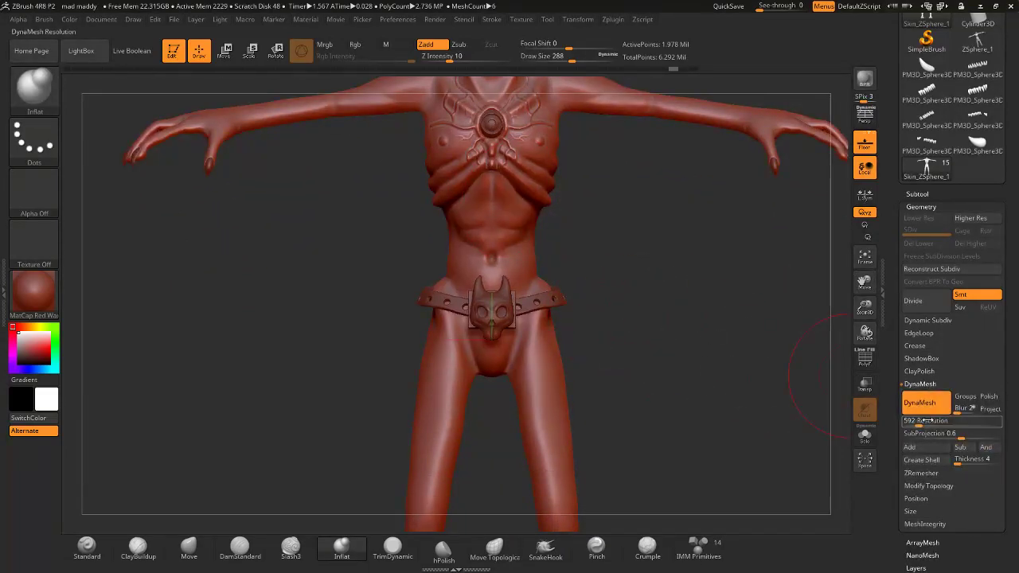
drag(918, 425, 915, 426)
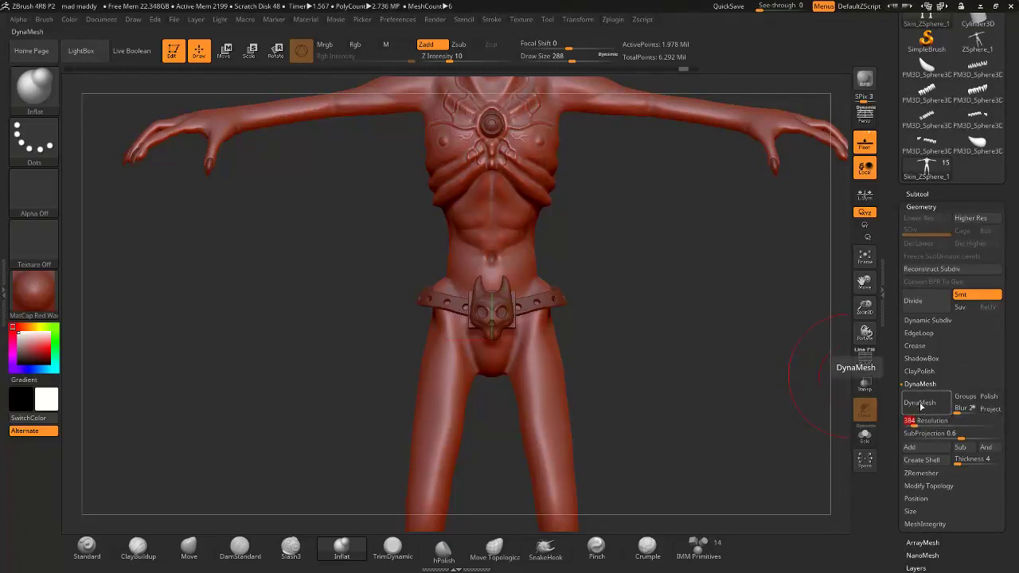
click(919, 402)
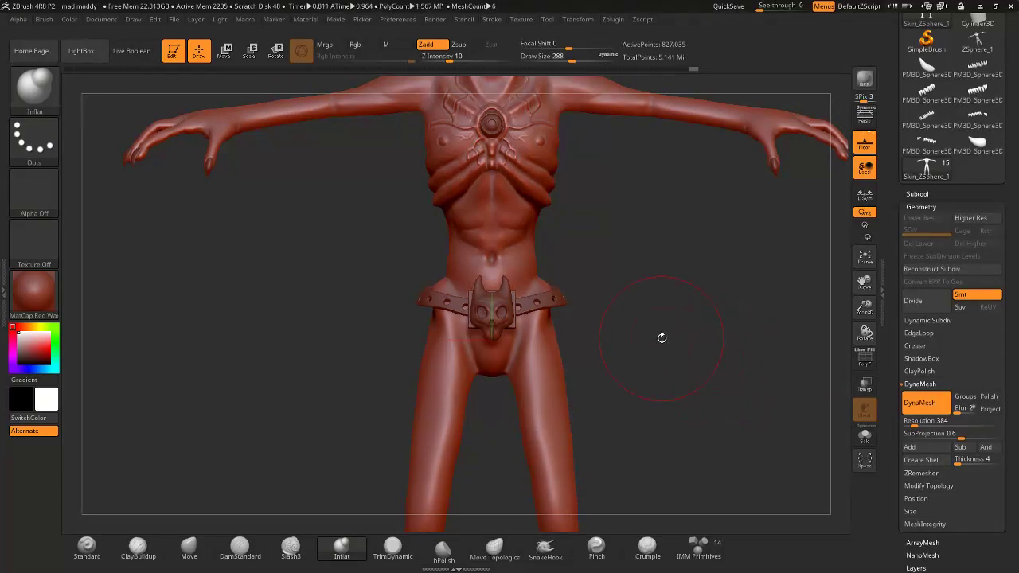
alt+right_drag(576, 104, 640, 237)
alt+right_drag(618, 94, 649, 280)
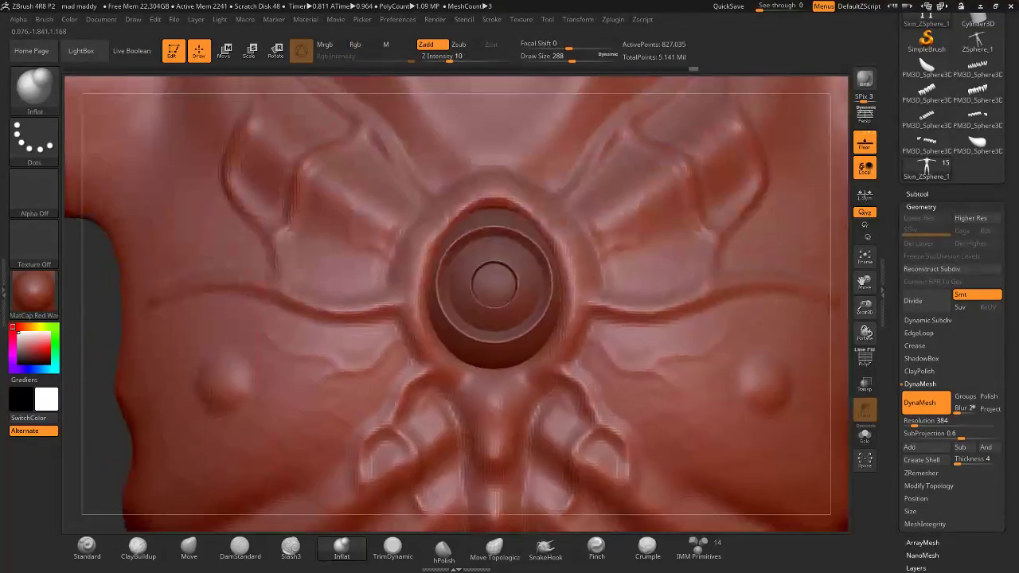
Step: Divide the DynaMeshed body once to add a second subdivision level, and inspect the torso
click(932, 301)
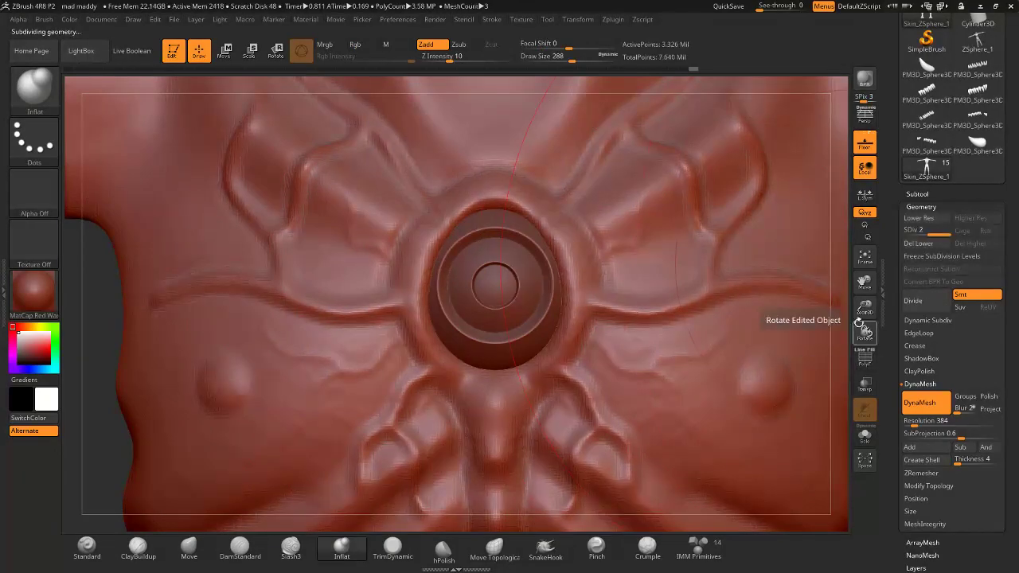
right_drag(648, 225, 585, 472)
ctrl+right_drag(508, 273, 534, 359)
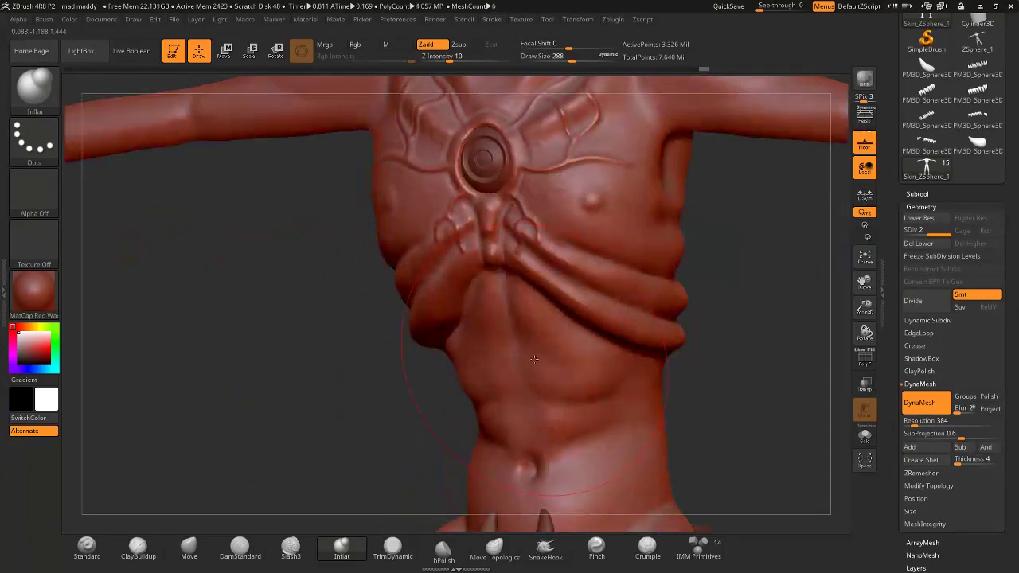